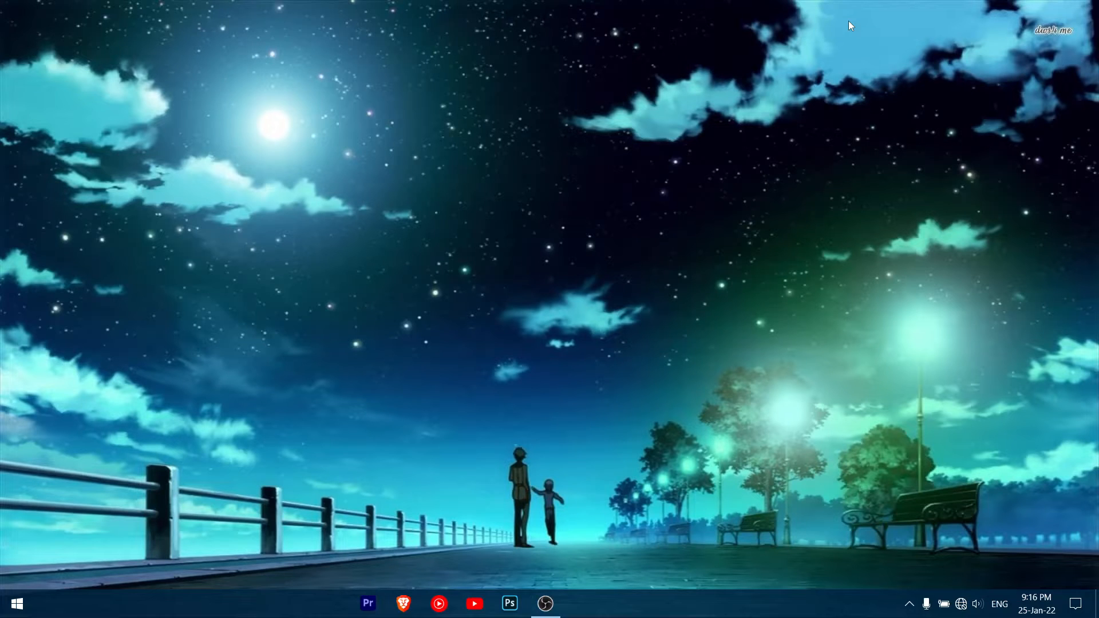
- Search for System Configuration from the desktop and open it
{"action": "key", "text": "super"}
{"action": "type", "text": "syst"}
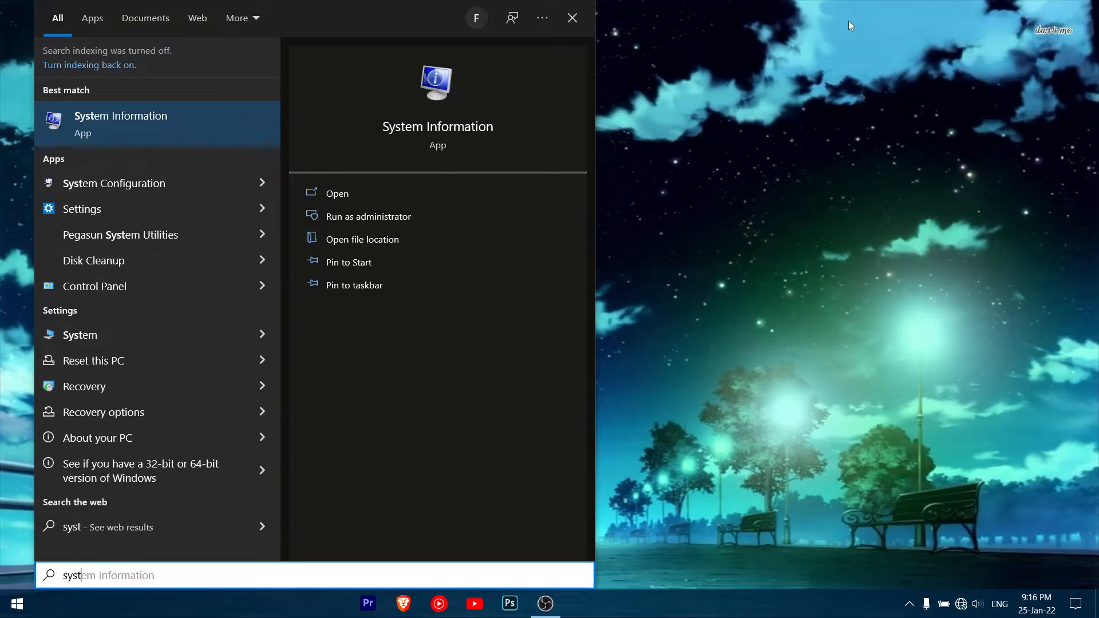
{"action": "type", "text": "em"}
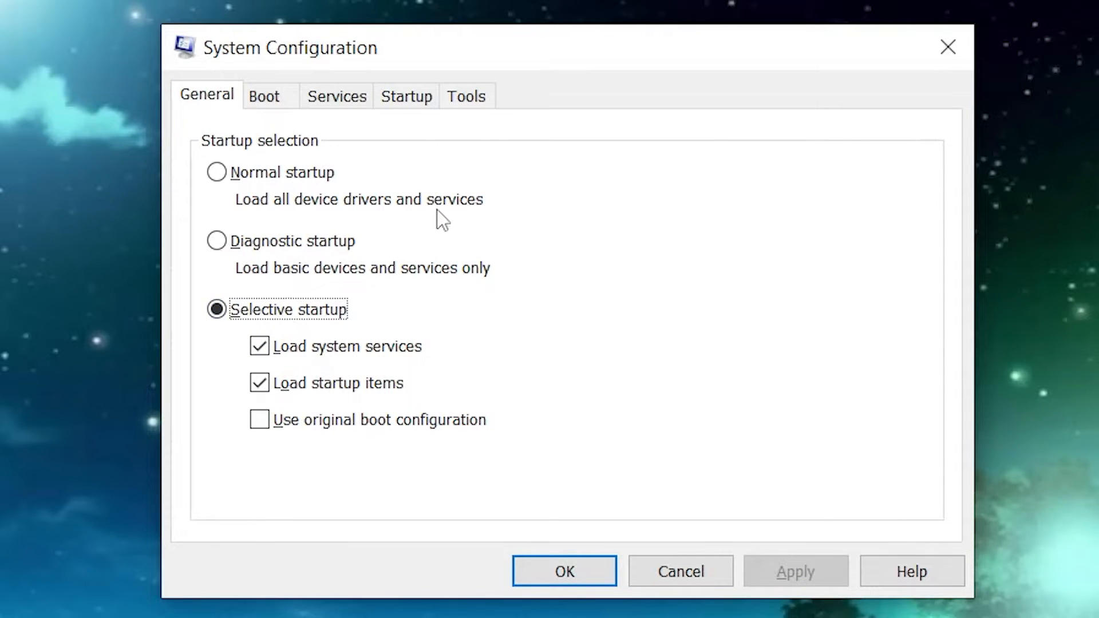
- In the advanced boot options, enable the number of processors at 4 and accept the setting
{"action": "left_click", "coordinate": [272, 100]}
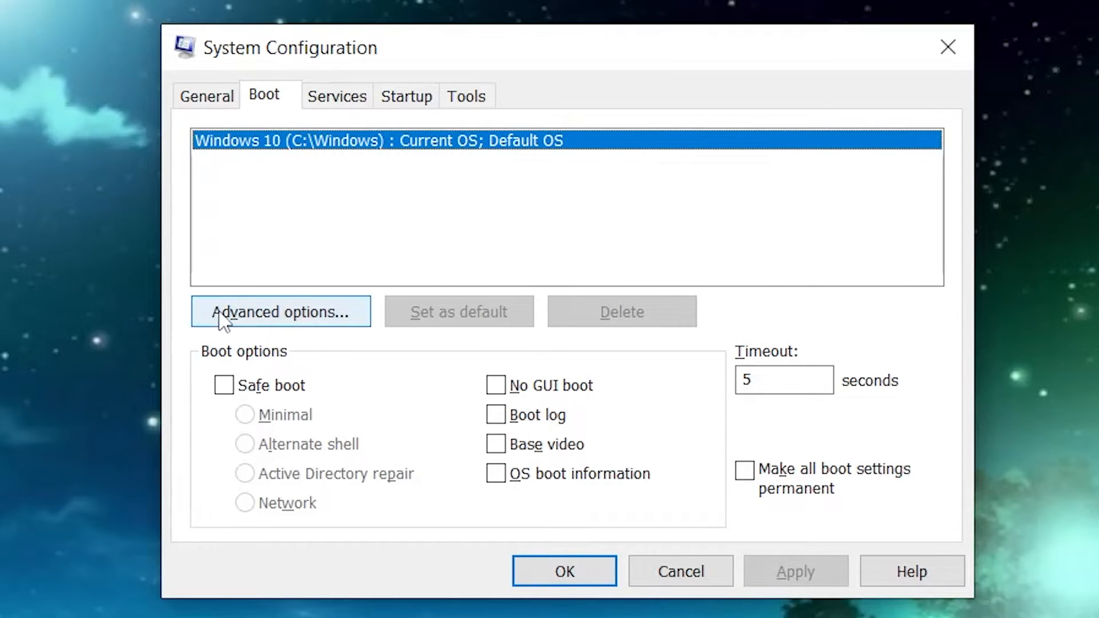
{"action": "left_click", "coordinate": [309, 315]}
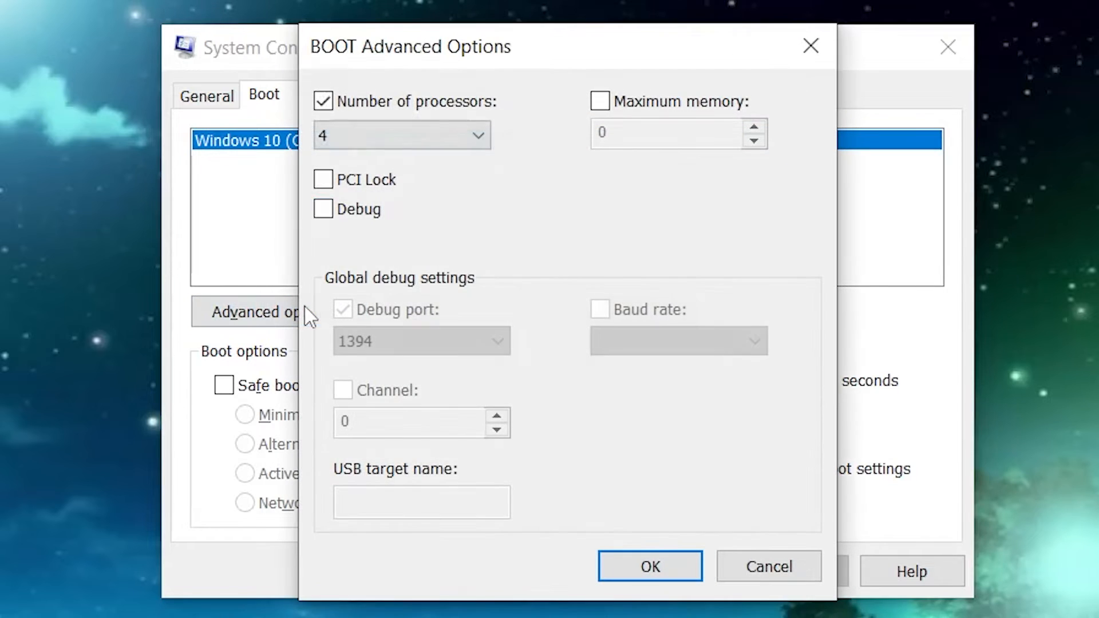
{"action": "left_click", "coordinate": [324, 100]}
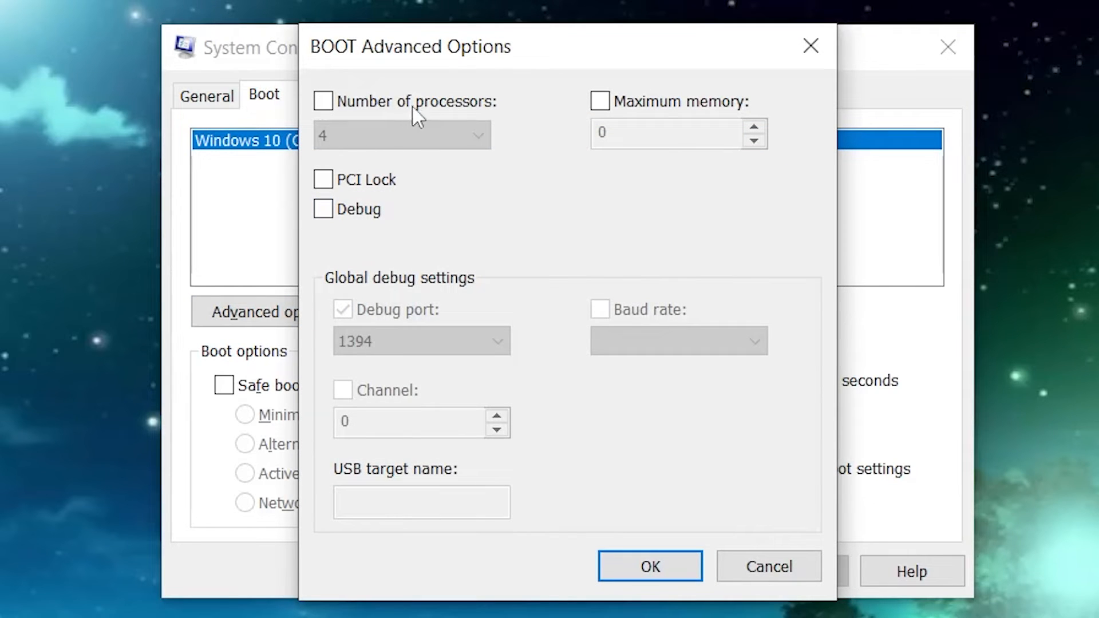
{"action": "left_click", "coordinate": [322, 103]}
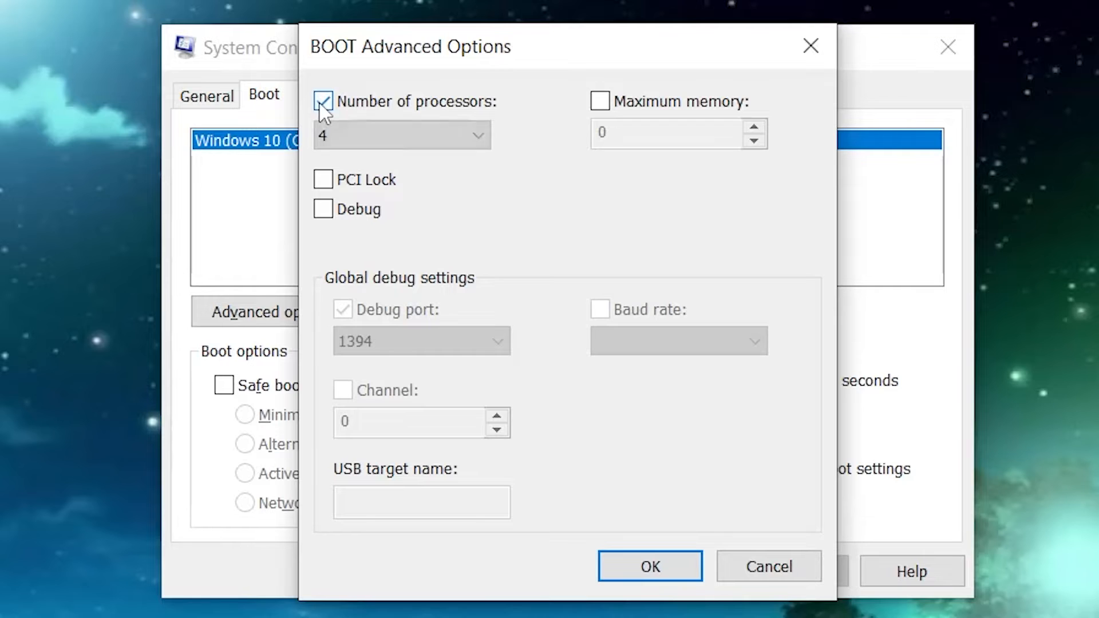
{"action": "left_click", "coordinate": [456, 139]}
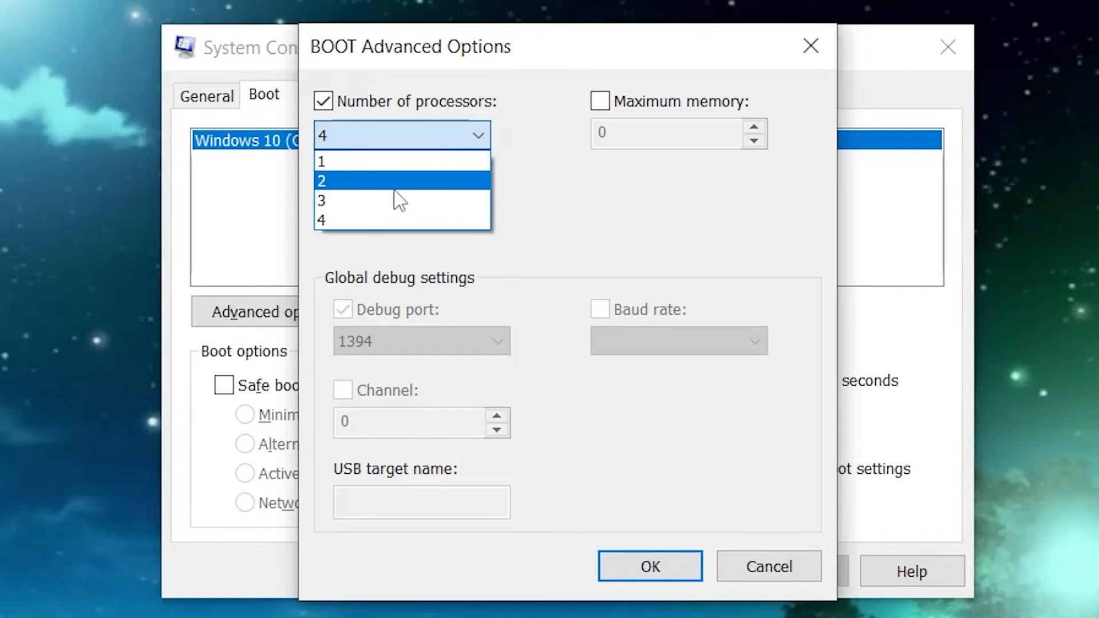
{"action": "left_click", "coordinate": [579, 229]}
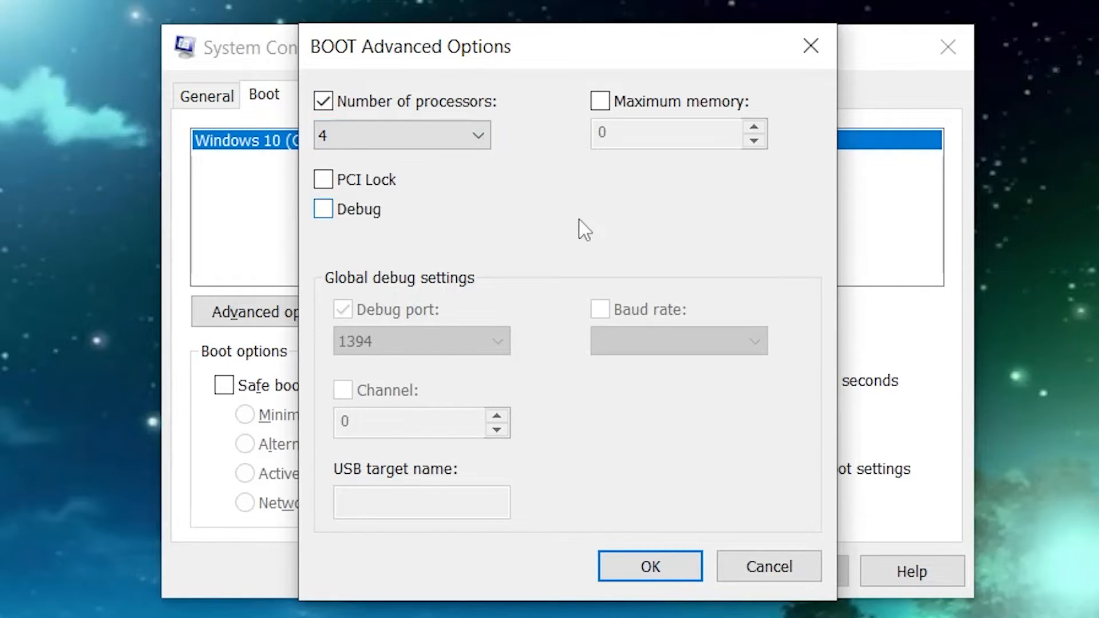
{"action": "left_click", "coordinate": [639, 558]}
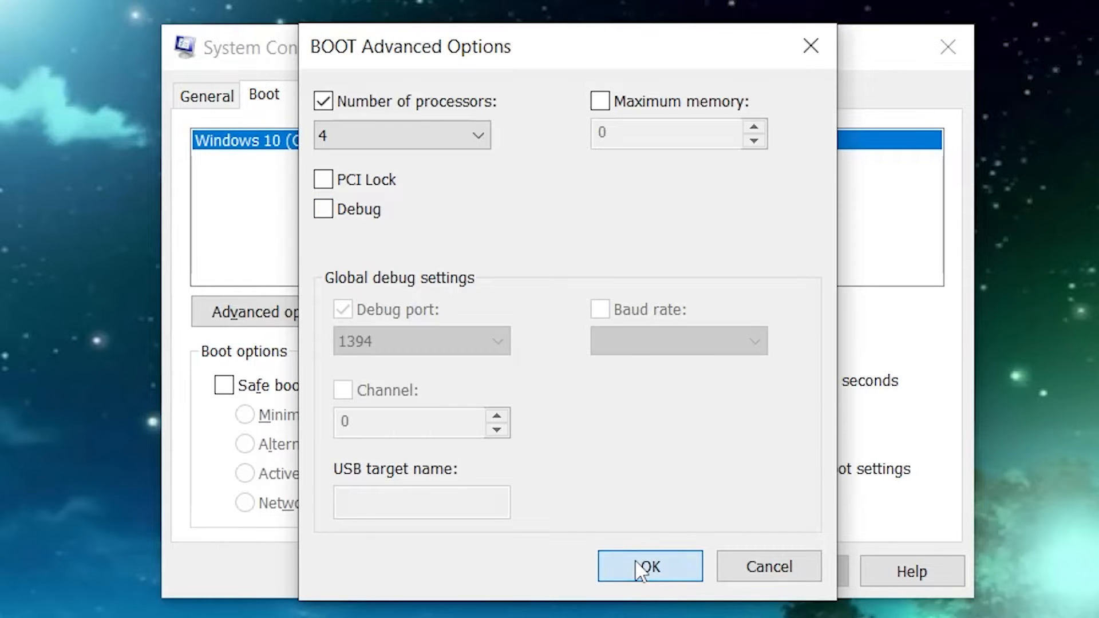
- Review the list of system services in System Configuration
{"action": "left_click", "coordinate": [329, 104]}
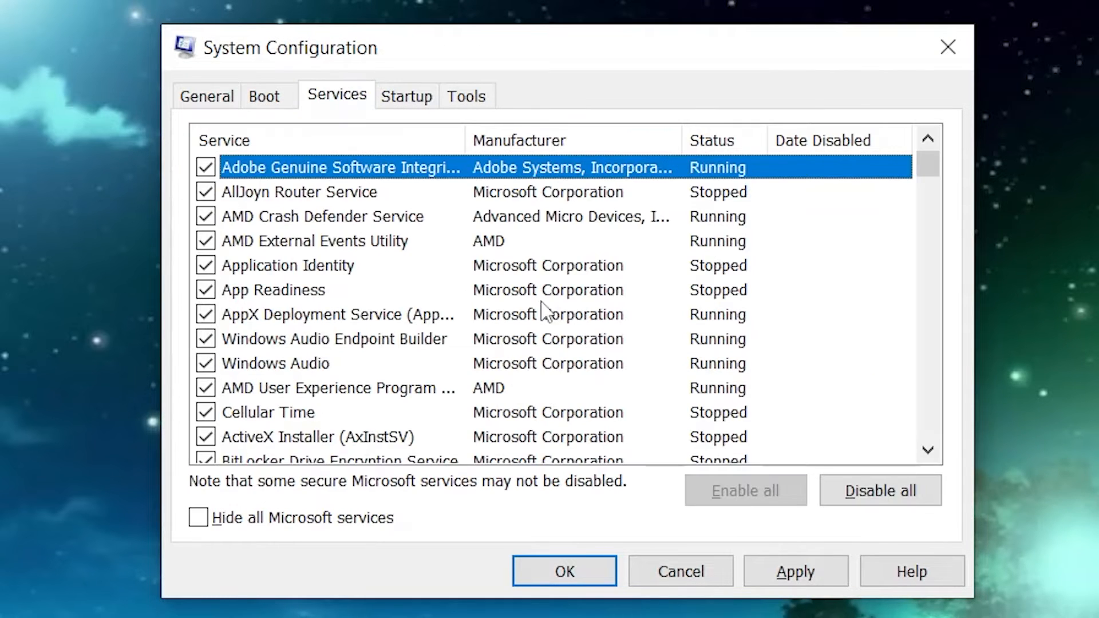
{"action": "scroll", "coordinate": [542, 311], "scroll_direction": "down", "scroll_amount": 9}
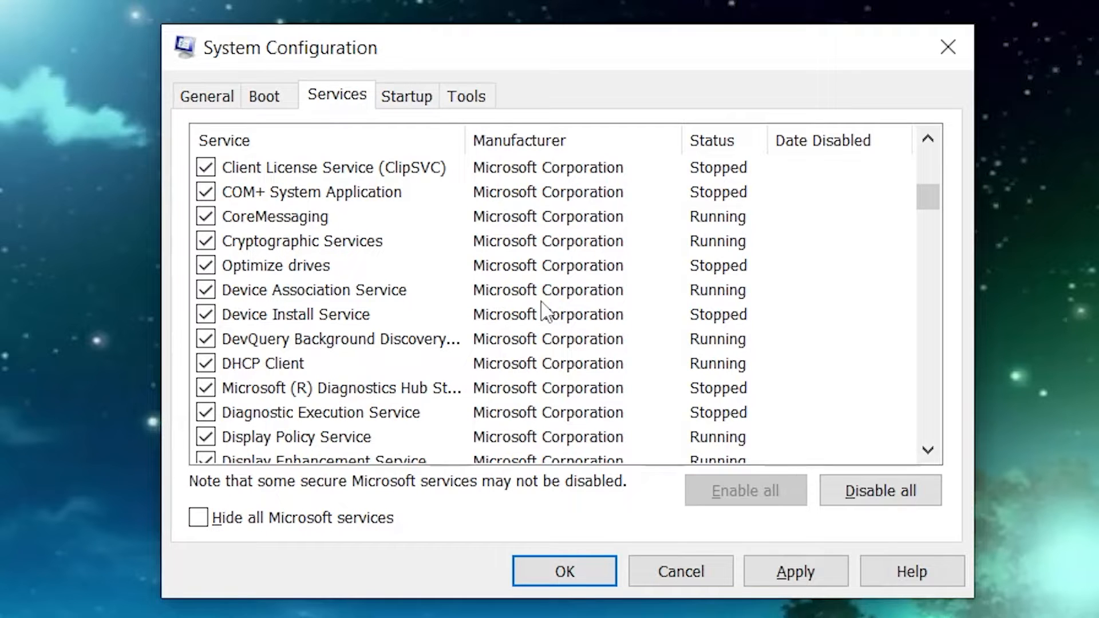
{"action": "scroll", "coordinate": [542, 311], "scroll_direction": "down", "scroll_amount": 8}
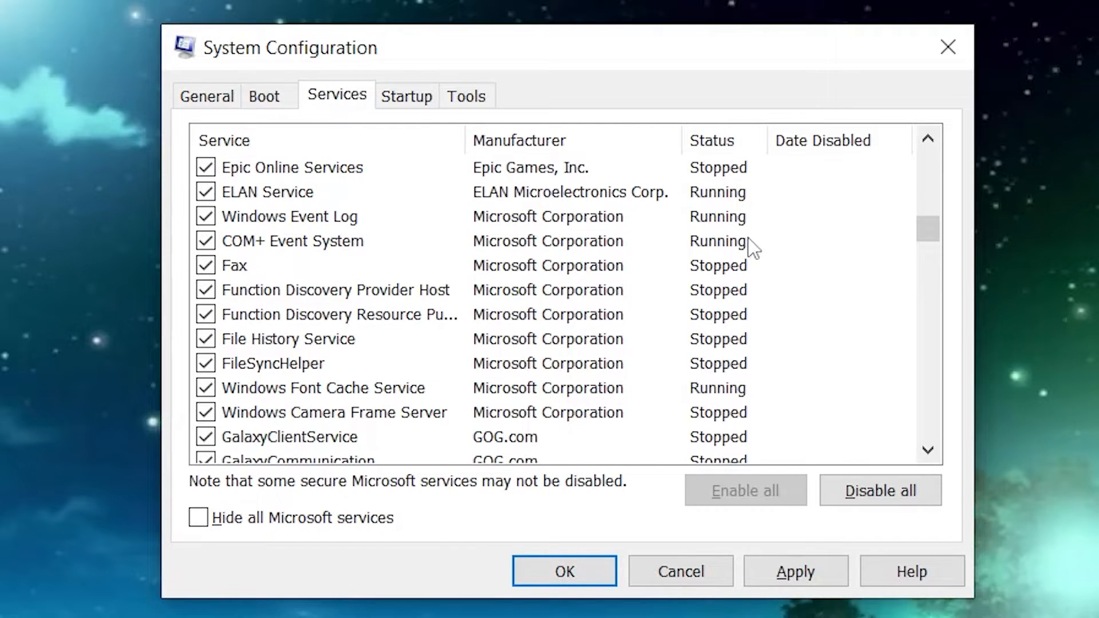
- Open Task Manager from the startup section of System Configuration to examine the startup items
{"action": "left_click", "coordinate": [420, 108]}
{"action": "left_click", "coordinate": [530, 173]}
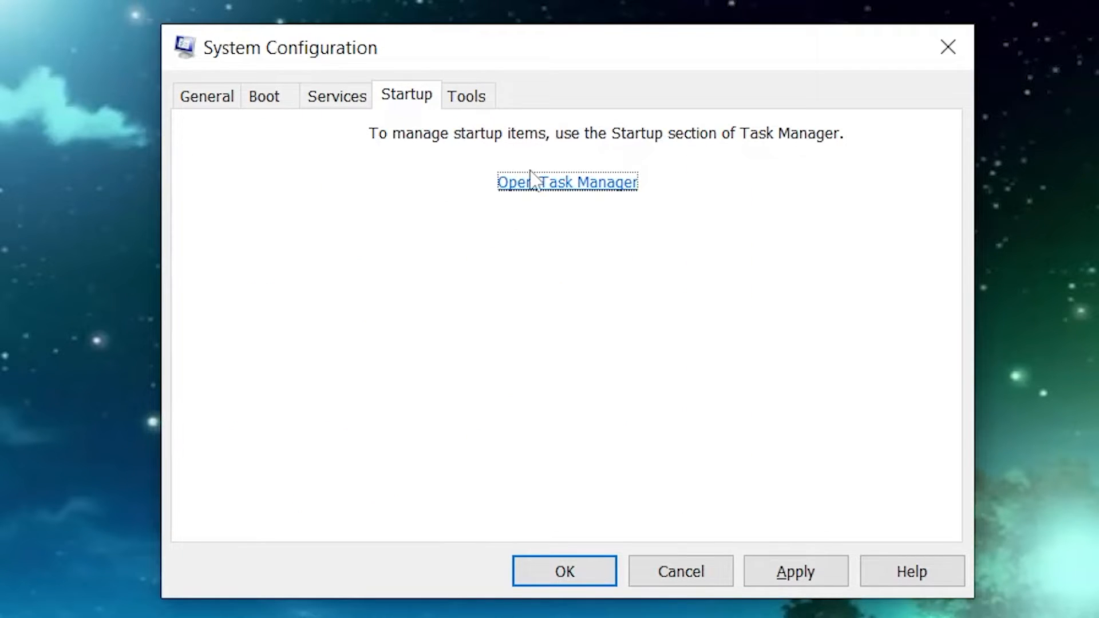
{"action": "left_click", "coordinate": [541, 188]}
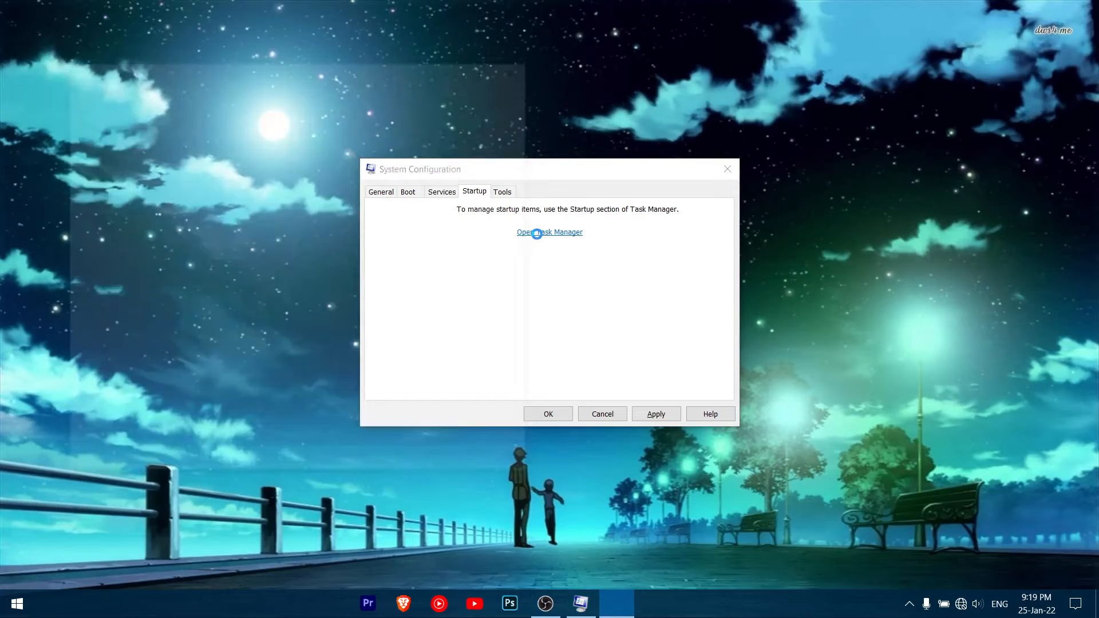
{"action": "left_click", "coordinate": [488, 66]}
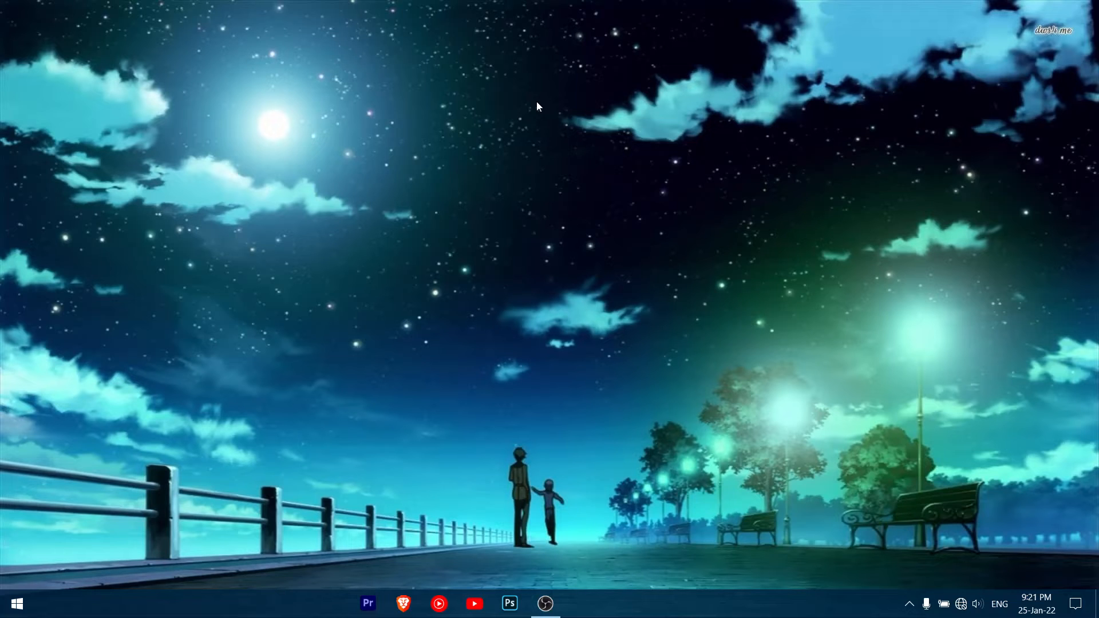
- Open the Windows privacy settings and review the General, Speech, and Inking & typing personalization options
{"action": "key", "text": "super+i"}
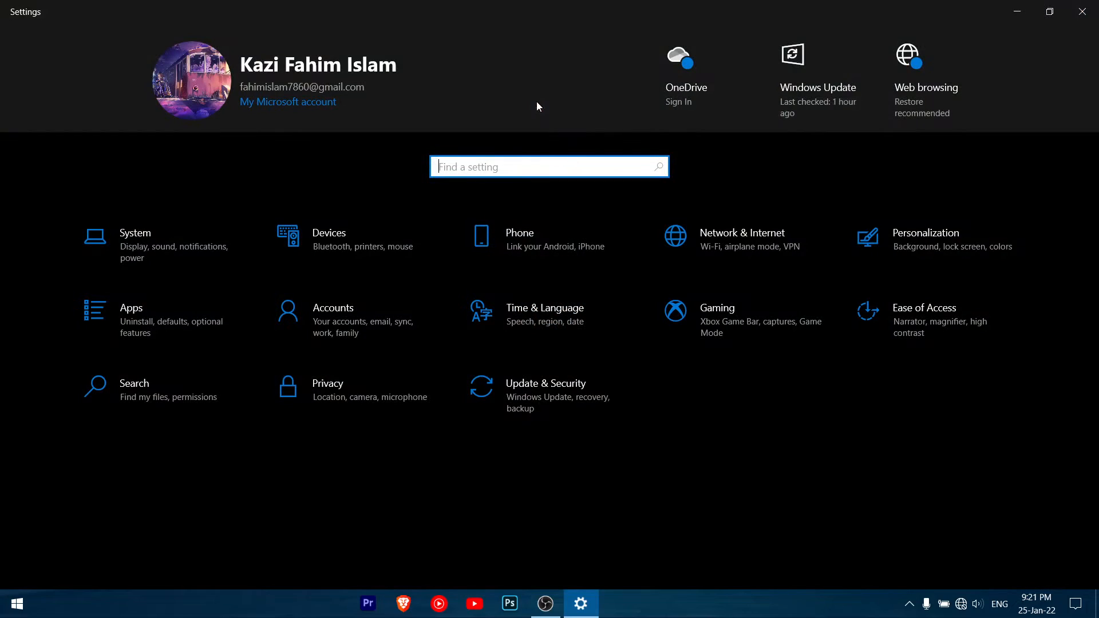
{"action": "left_click", "coordinate": [346, 395]}
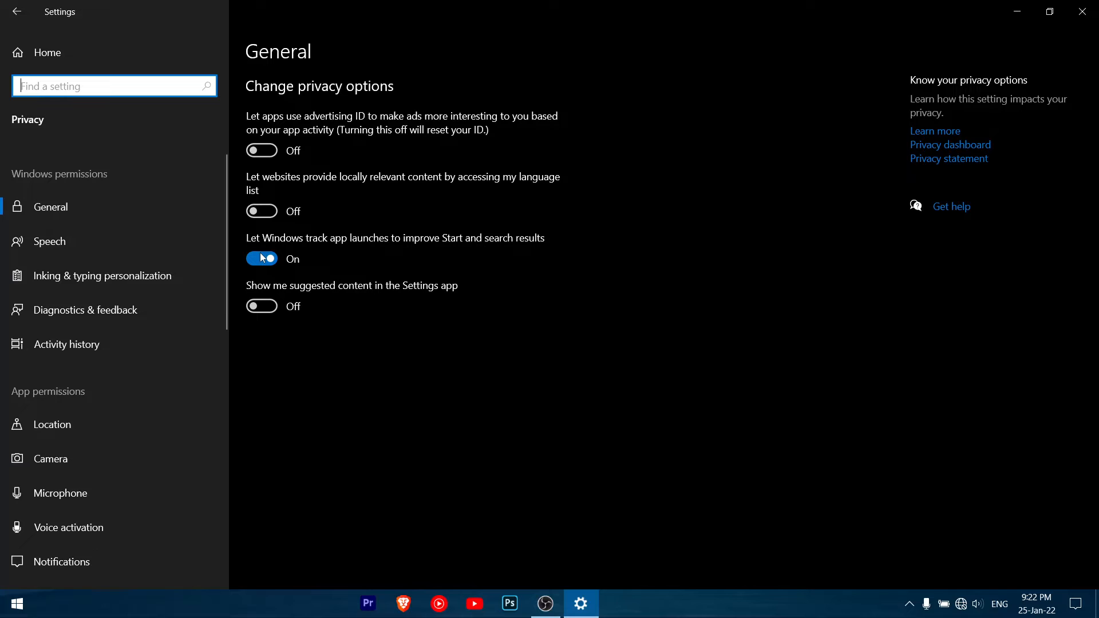
{"action": "left_click", "coordinate": [53, 243]}
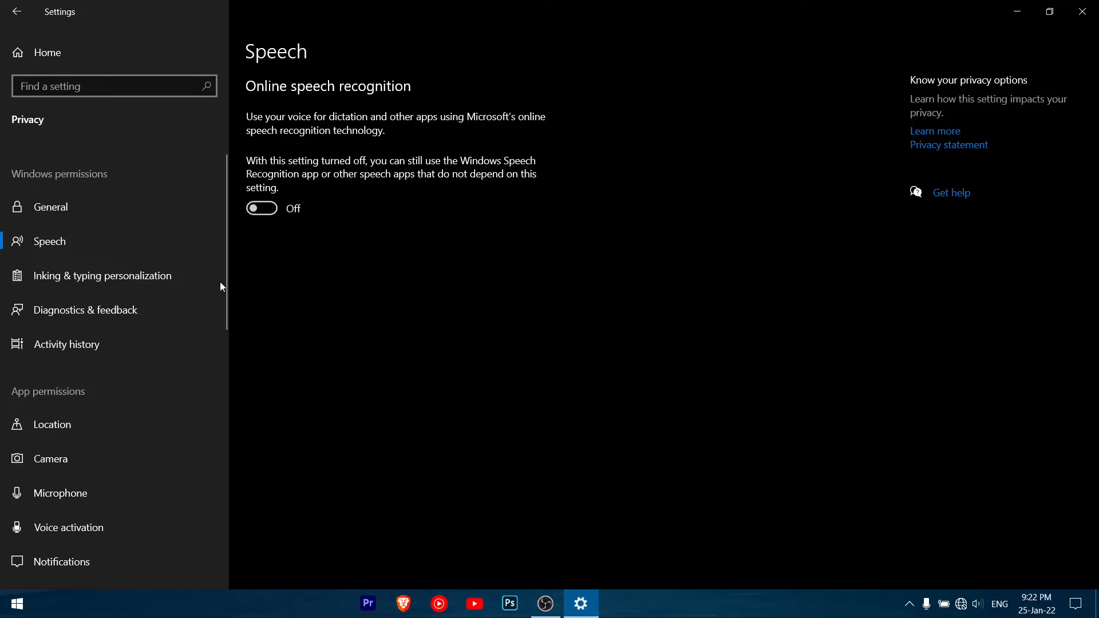
{"action": "left_click", "coordinate": [201, 282]}
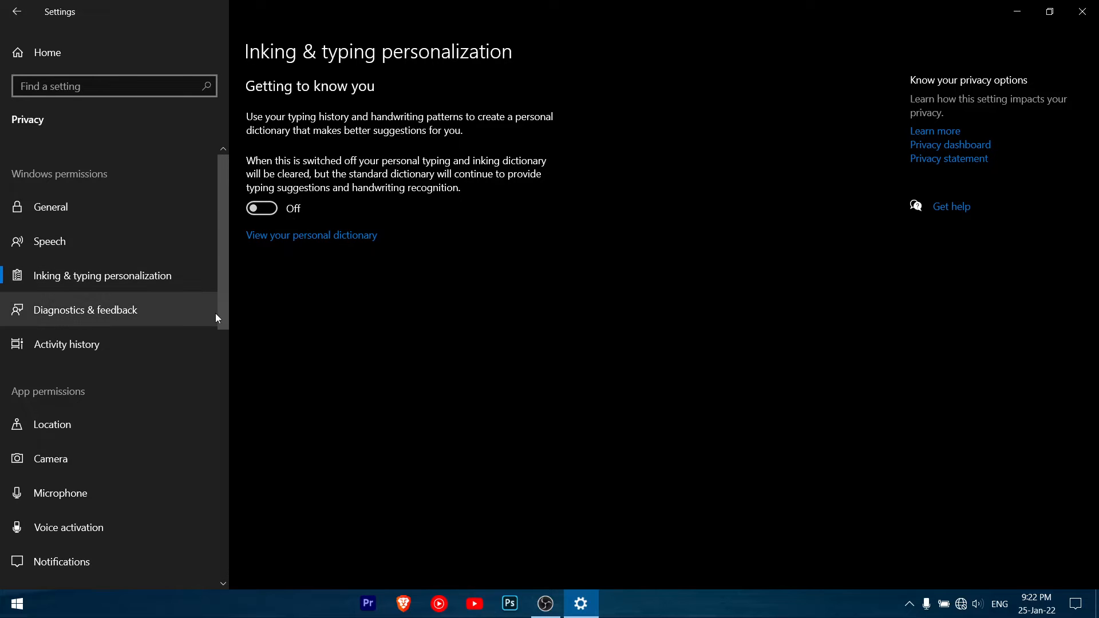
- Check the Diagnostics & feedback options and turn off storing the activity history on this device
{"action": "left_click", "coordinate": [153, 346]}
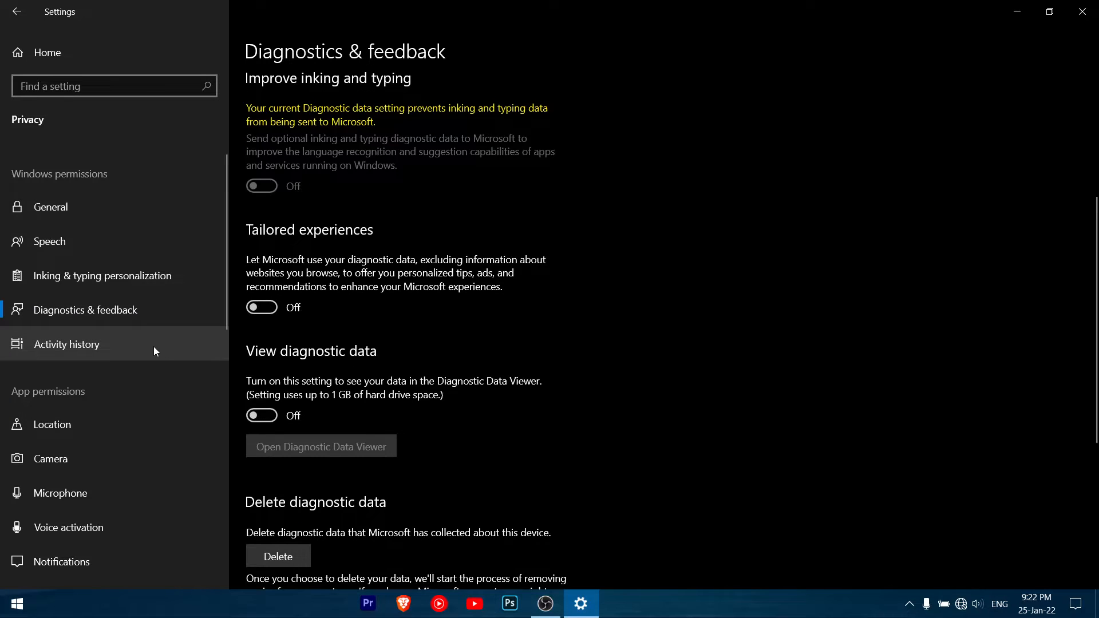
{"action": "left_click", "coordinate": [153, 346]}
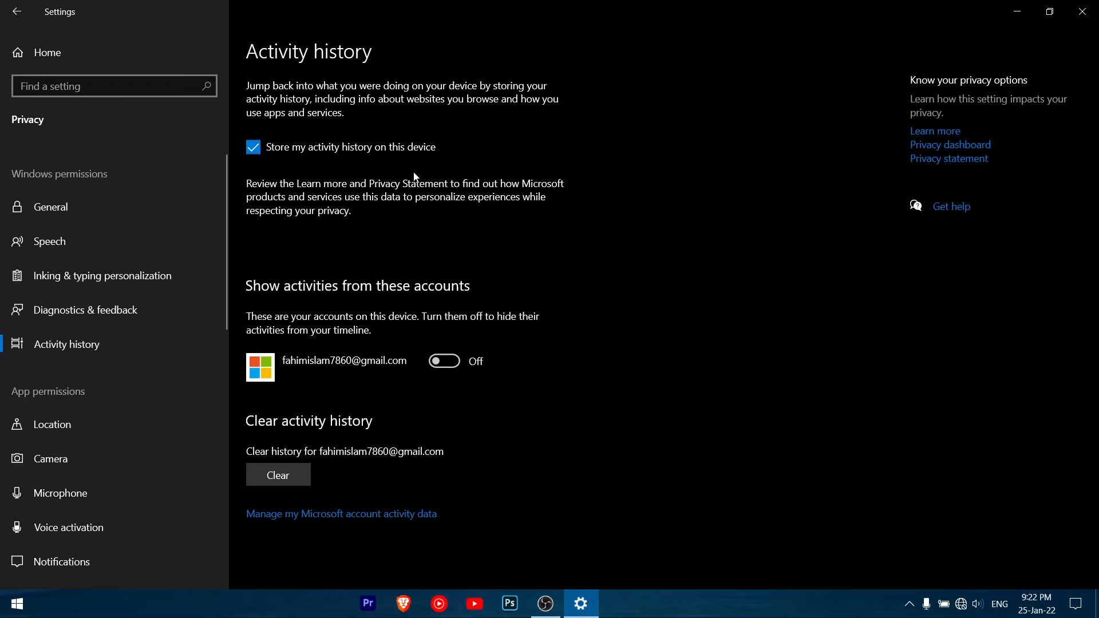
{"action": "left_click", "coordinate": [259, 148]}
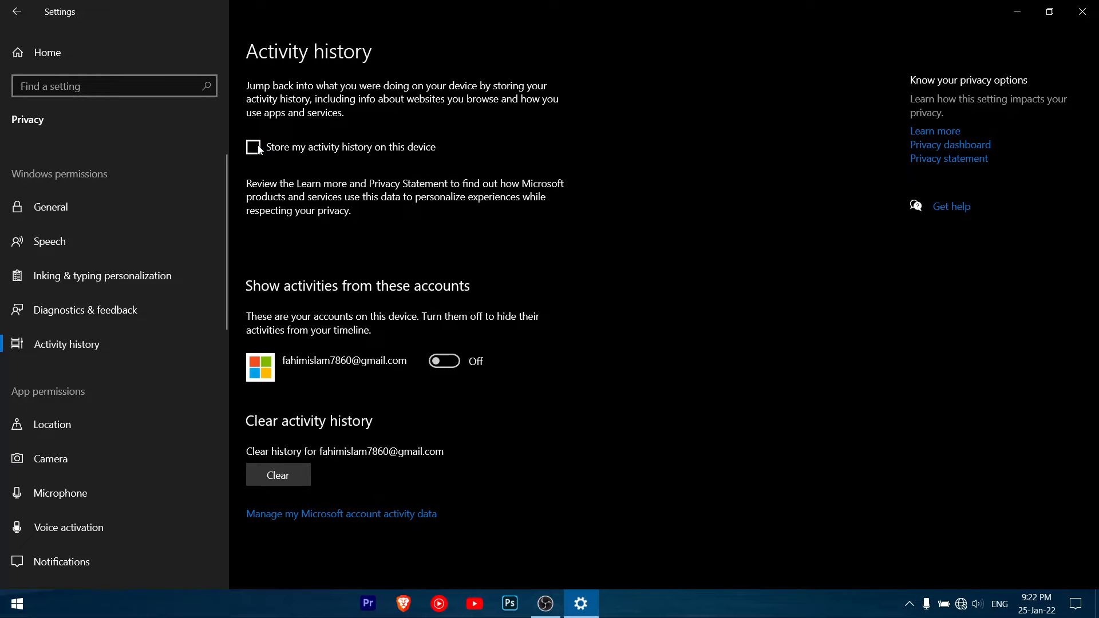
- Review the location and camera access permissions, including the Microsoft Store apps allowed to use the camera
{"action": "left_click", "coordinate": [60, 429]}
{"action": "left_click", "coordinate": [276, 245]}
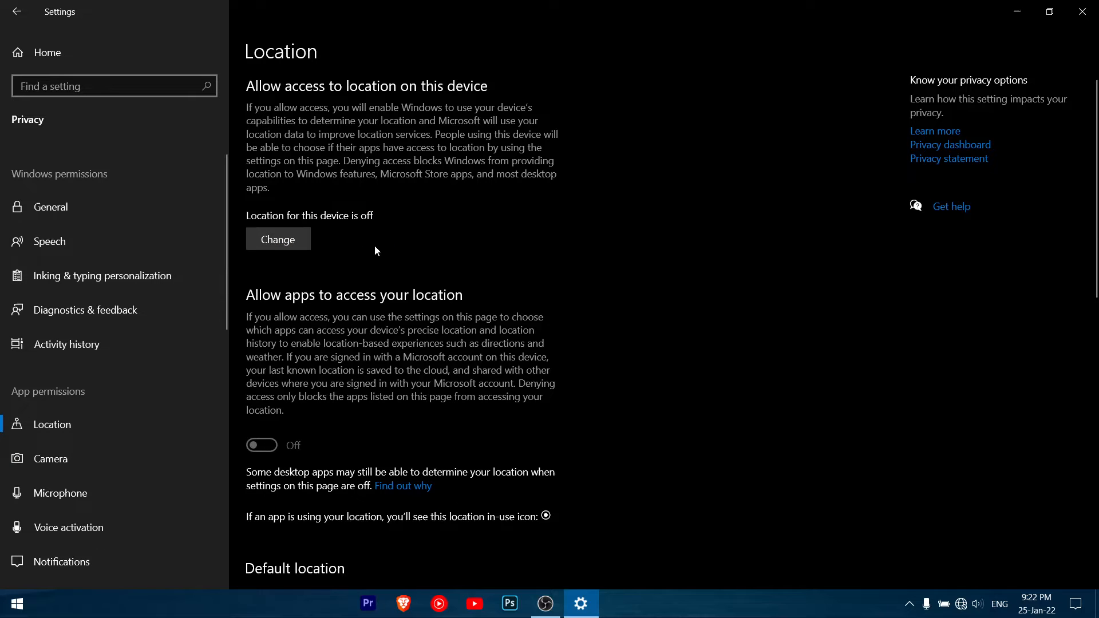
{"action": "left_click", "coordinate": [79, 456]}
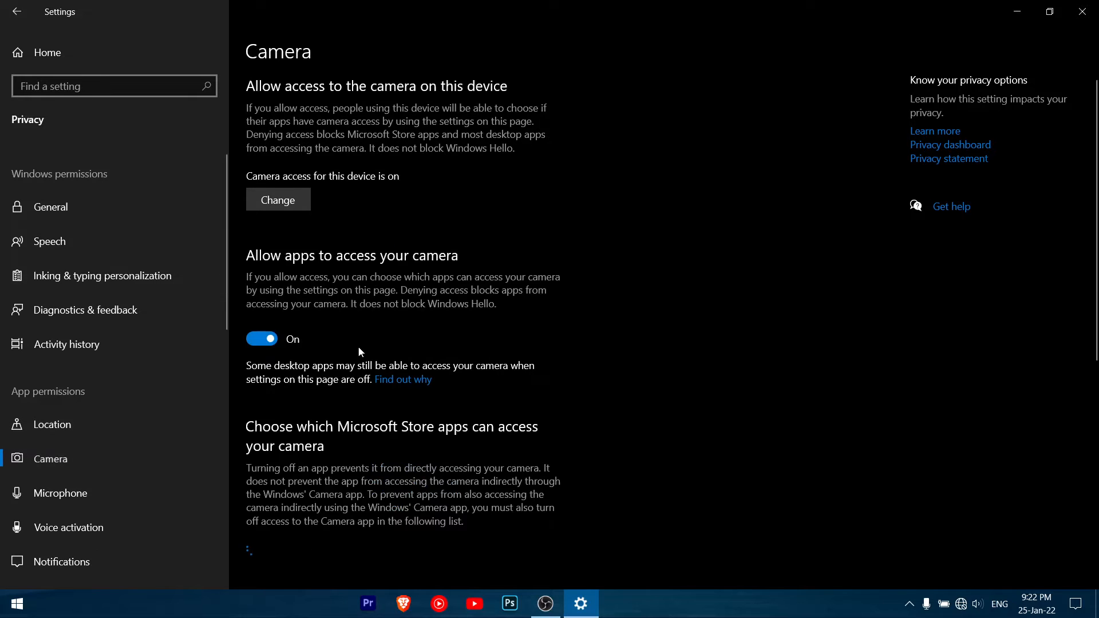
{"action": "scroll", "coordinate": [376, 449], "scroll_direction": "down", "scroll_amount": 6}
{"action": "scroll", "coordinate": [377, 449], "scroll_direction": "up", "scroll_amount": 6}
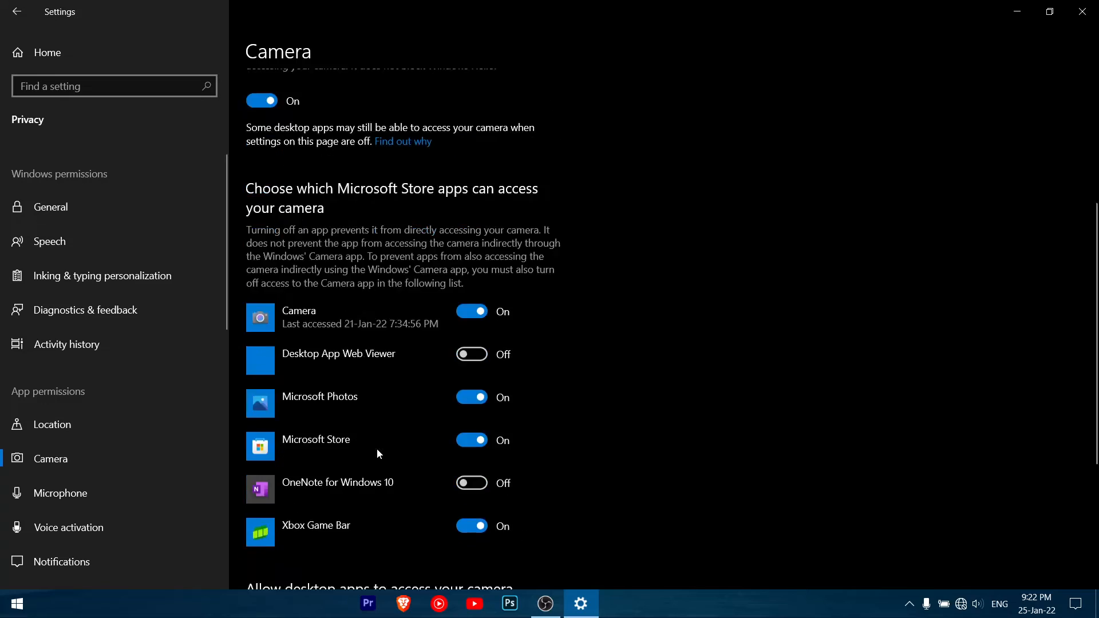
- Review the microphone and voice activation permissions for apps
{"action": "left_click", "coordinate": [98, 485]}
{"action": "scroll", "coordinate": [358, 315], "scroll_direction": "down", "scroll_amount": 3}
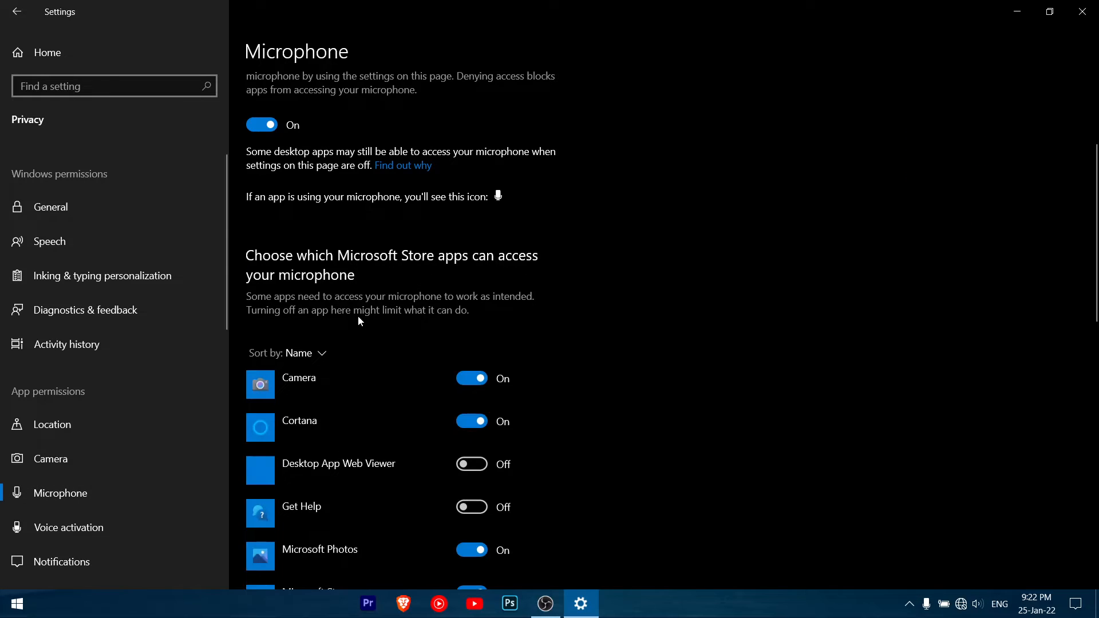
{"action": "scroll", "coordinate": [359, 315], "scroll_direction": "up", "scroll_amount": 3}
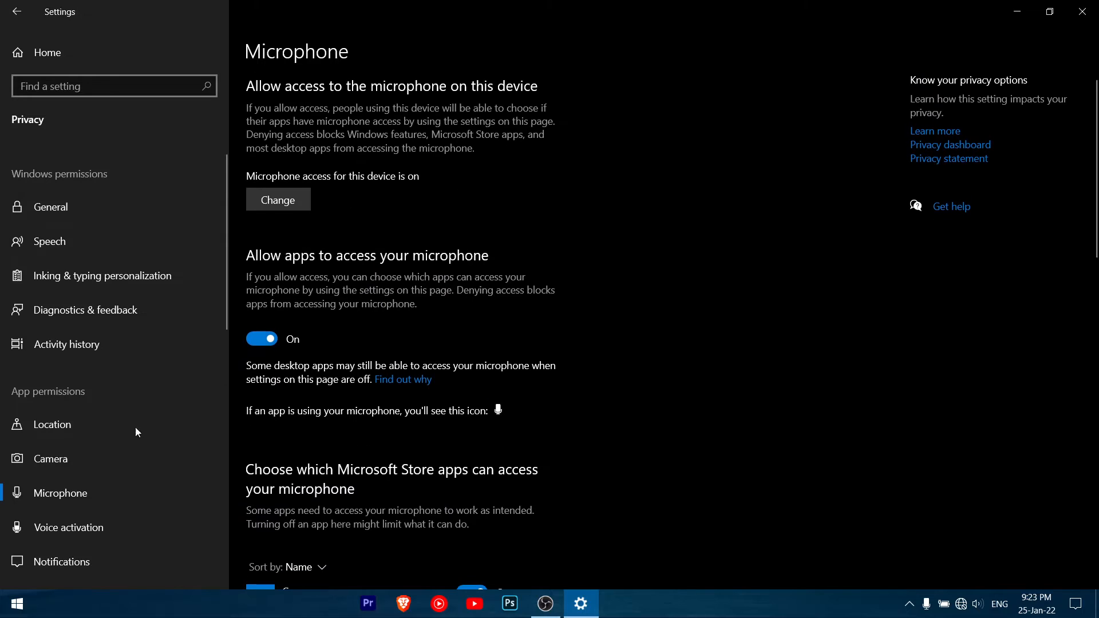
{"action": "left_click", "coordinate": [82, 516]}
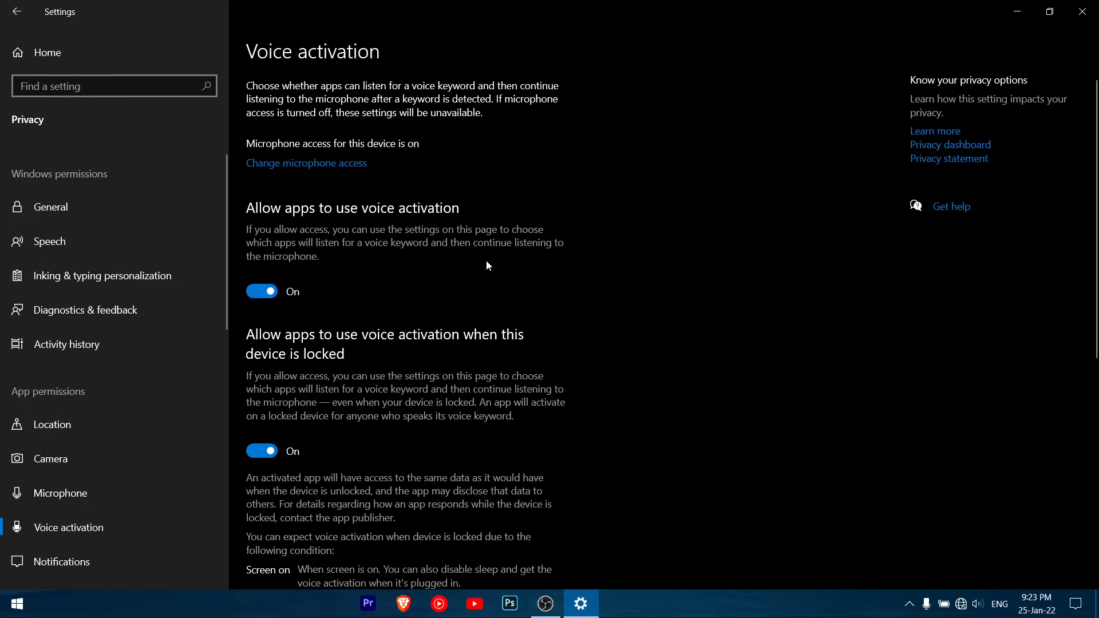
{"action": "scroll", "coordinate": [486, 260], "scroll_direction": "down", "scroll_amount": 5}
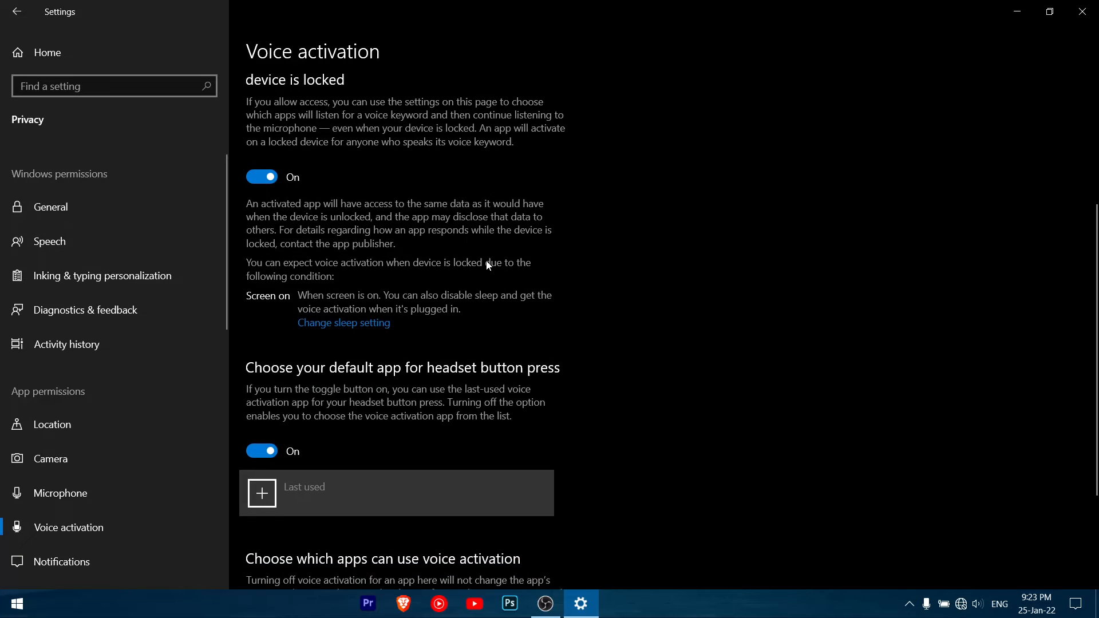
- Review the app permissions for notifications, account info and contacts, including device access to contacts
{"action": "left_click", "coordinate": [69, 563]}
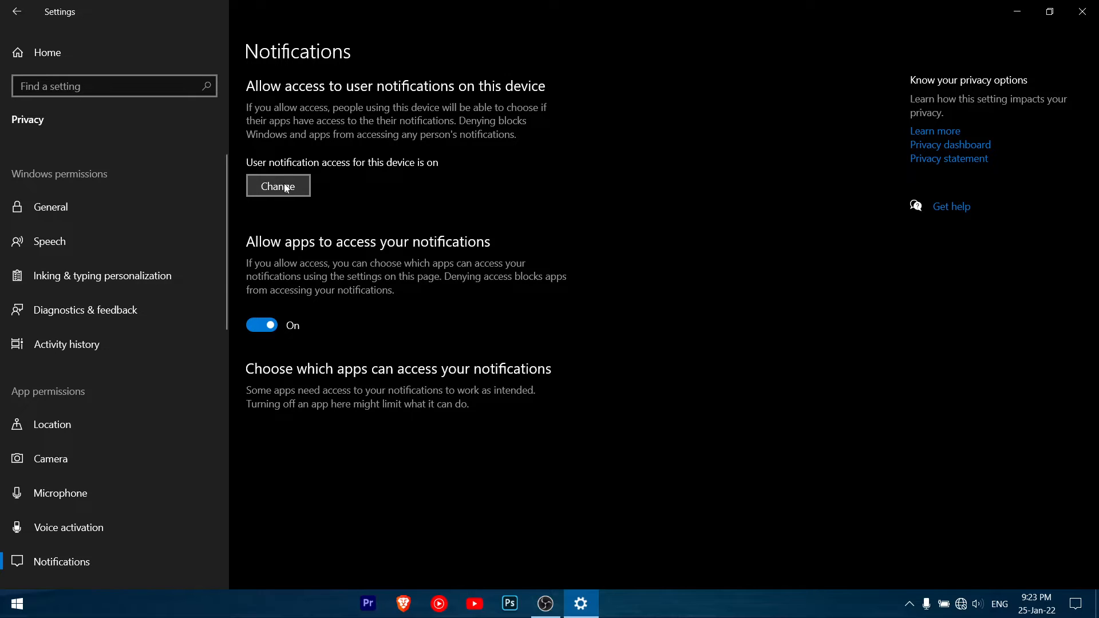
{"action": "scroll", "coordinate": [87, 245], "scroll_direction": "down", "scroll_amount": 5}
{"action": "left_click", "coordinate": [55, 280]}
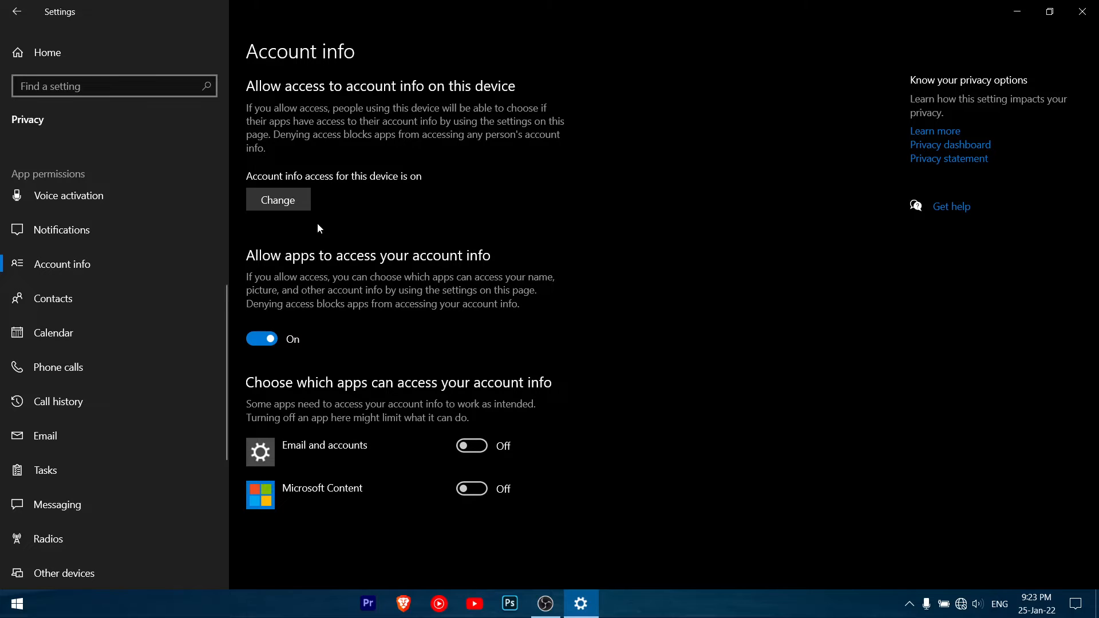
{"action": "left_click", "coordinate": [105, 295]}
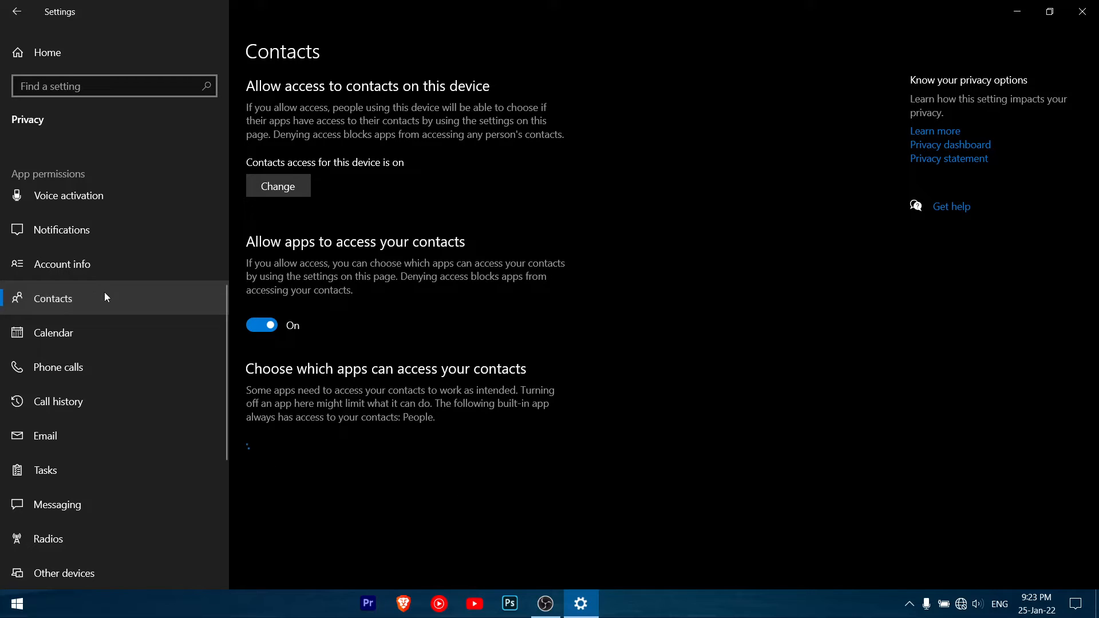
{"action": "left_click", "coordinate": [275, 188]}
{"action": "left_click", "coordinate": [215, 140]}
- Review the app permissions for the calendar, phone calls and call history
{"action": "left_click", "coordinate": [70, 338]}
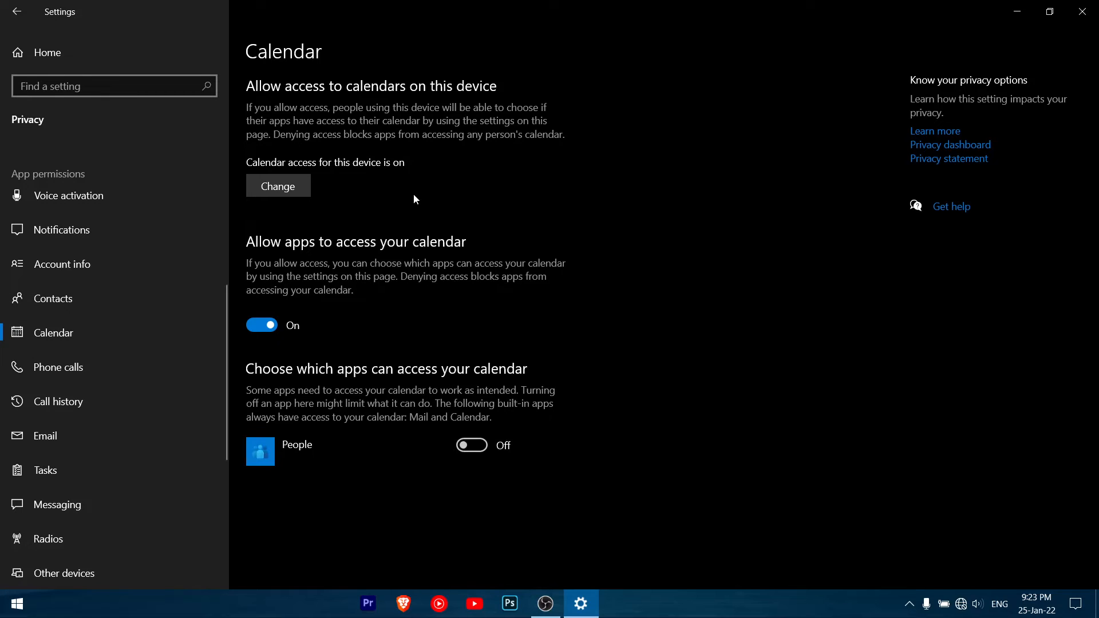
{"action": "left_click", "coordinate": [101, 374]}
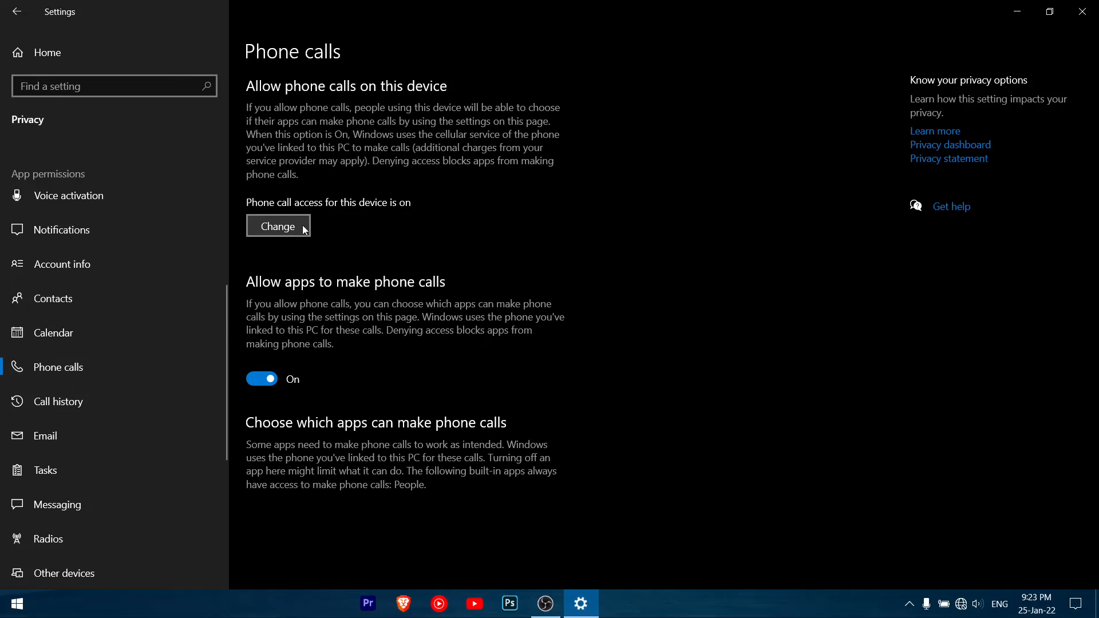
{"action": "scroll", "coordinate": [79, 311], "scroll_direction": "down", "scroll_amount": 2}
{"action": "left_click", "coordinate": [79, 309]}
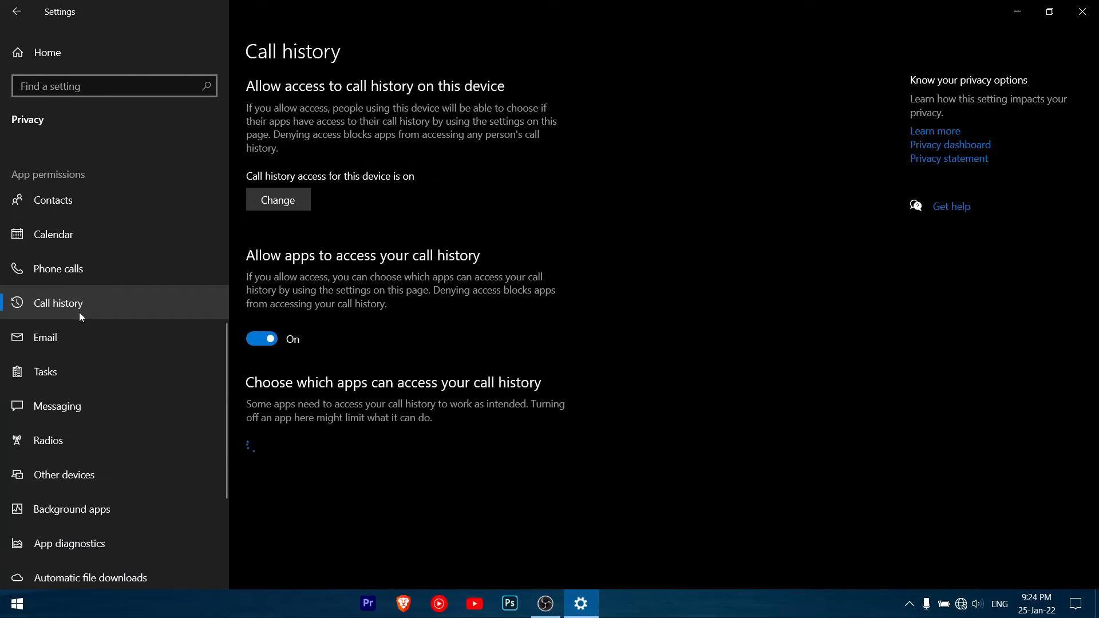
- Review the app permissions for email, tasks and messaging
{"action": "left_click", "coordinate": [79, 341]}
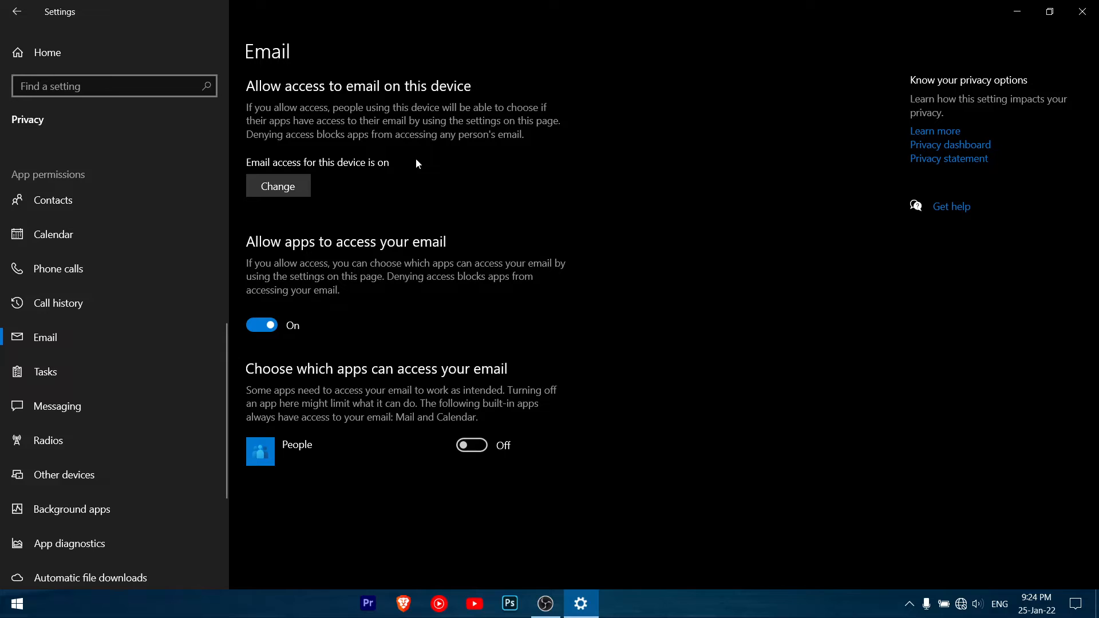
{"action": "left_click", "coordinate": [111, 370]}
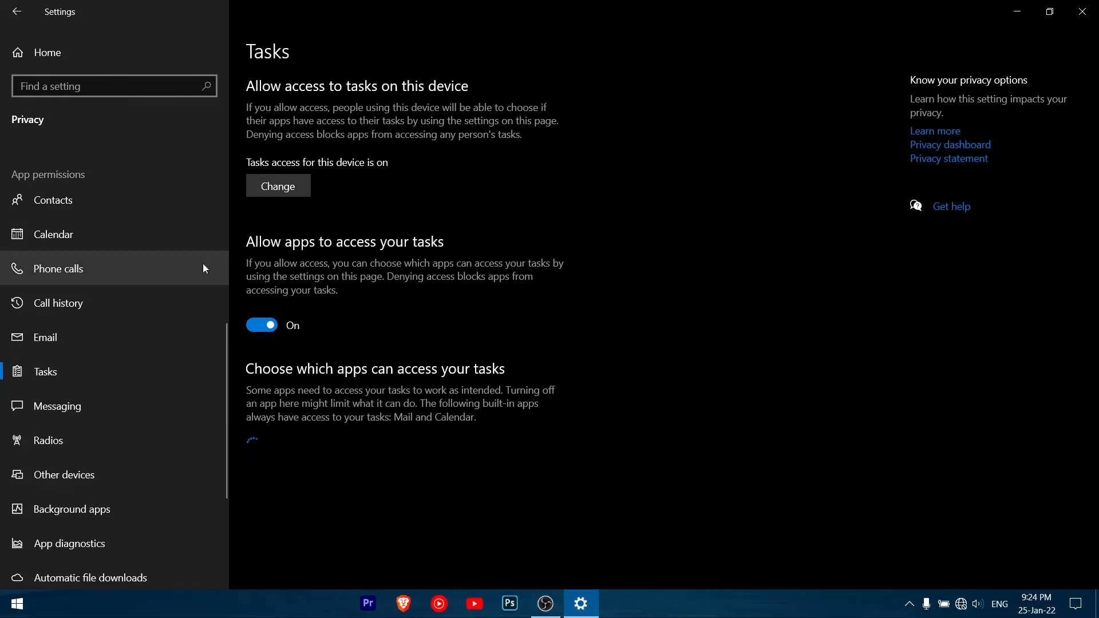
{"action": "scroll", "coordinate": [63, 263], "scroll_direction": "down", "scroll_amount": 3}
{"action": "left_click", "coordinate": [59, 238]}
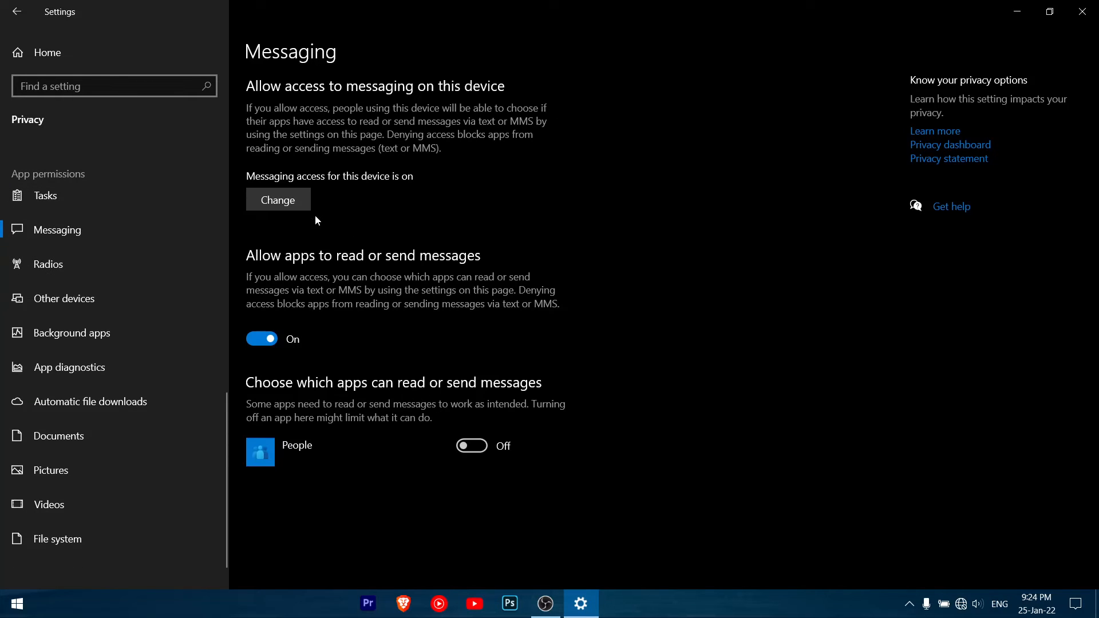
- Review the permissions for radios and other devices, and the list of apps allowed to run in the background
{"action": "left_click", "coordinate": [132, 263]}
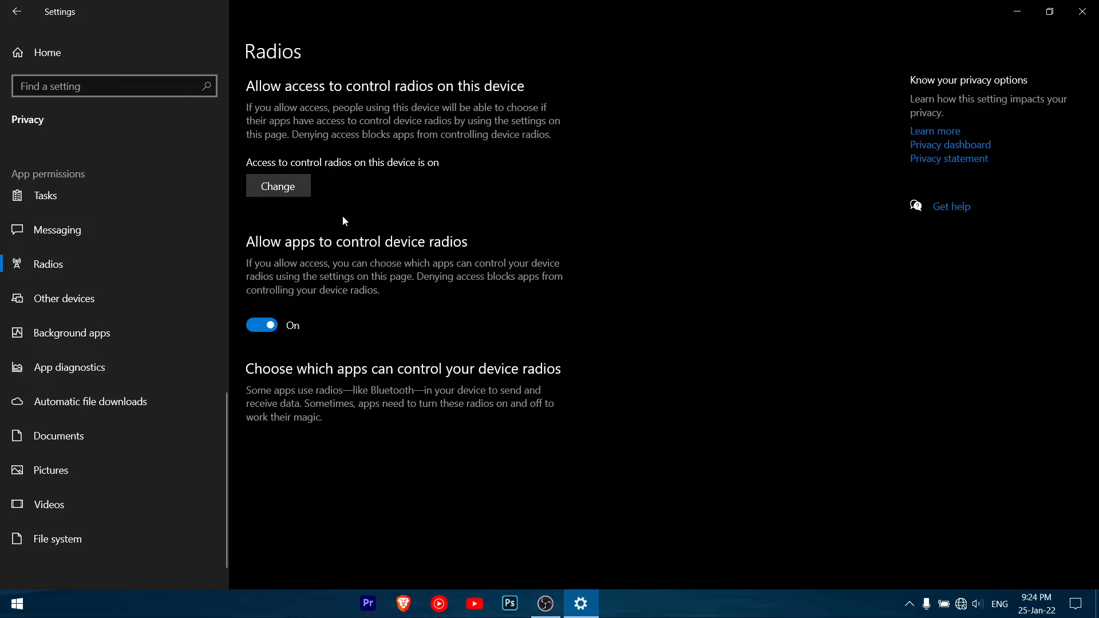
{"action": "left_click", "coordinate": [112, 304]}
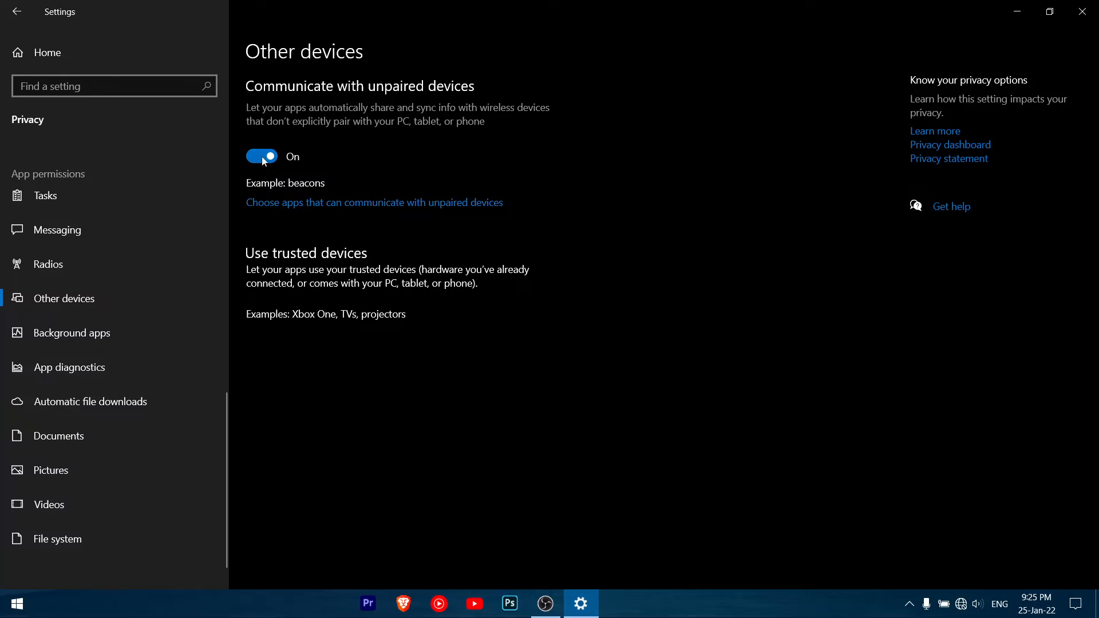
{"action": "left_click", "coordinate": [104, 329]}
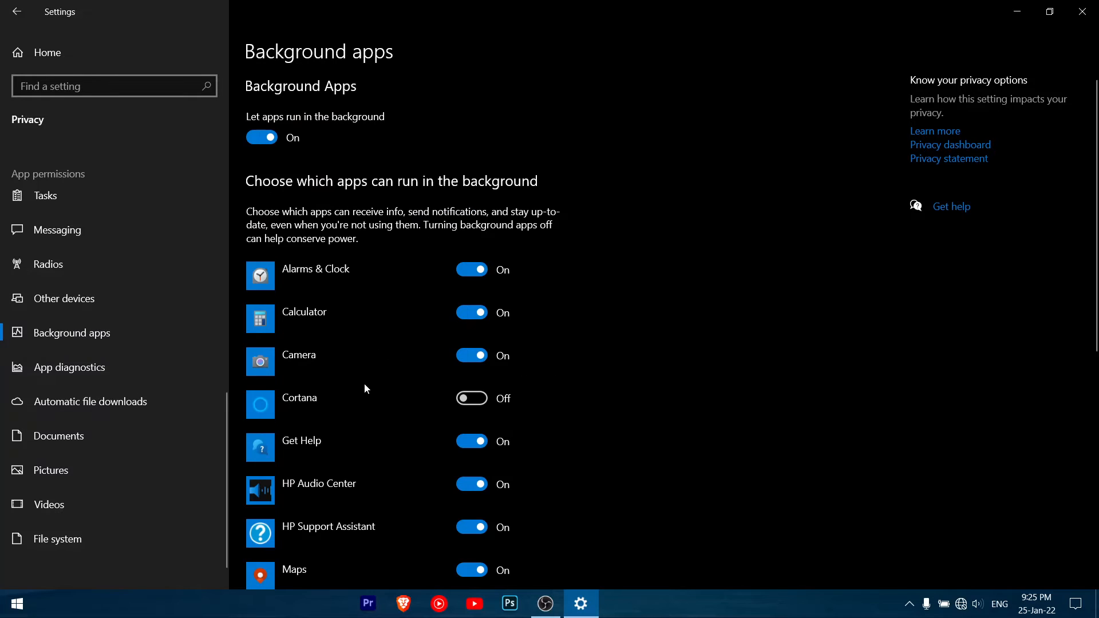
{"action": "scroll", "coordinate": [364, 383], "scroll_direction": "down", "scroll_amount": 7}
{"action": "scroll", "coordinate": [366, 388], "scroll_direction": "down", "scroll_amount": 1}
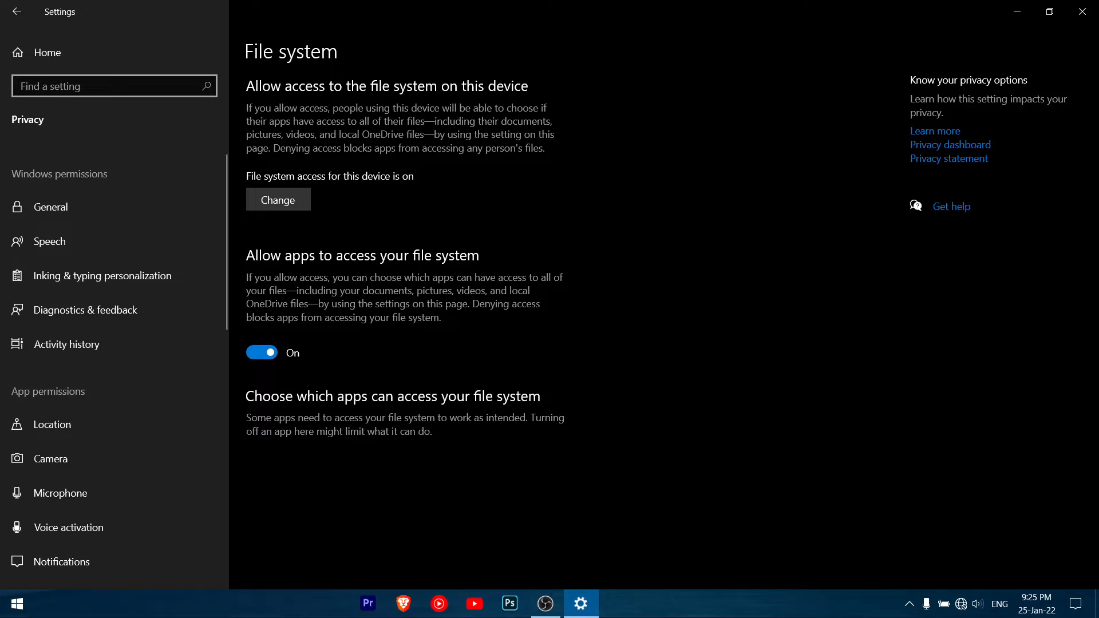
- Find the storage settings and open the Storage Sense configuration
{"action": "left_click", "coordinate": [128, 90]}
{"action": "type", "text": "stora"}
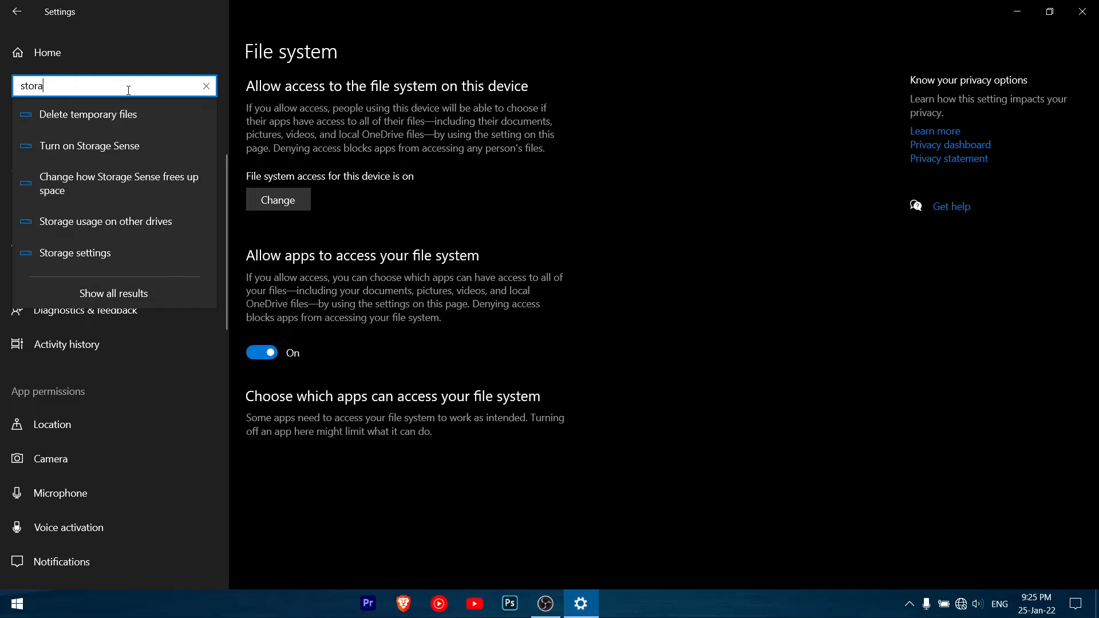
{"action": "key", "text": "Return"}
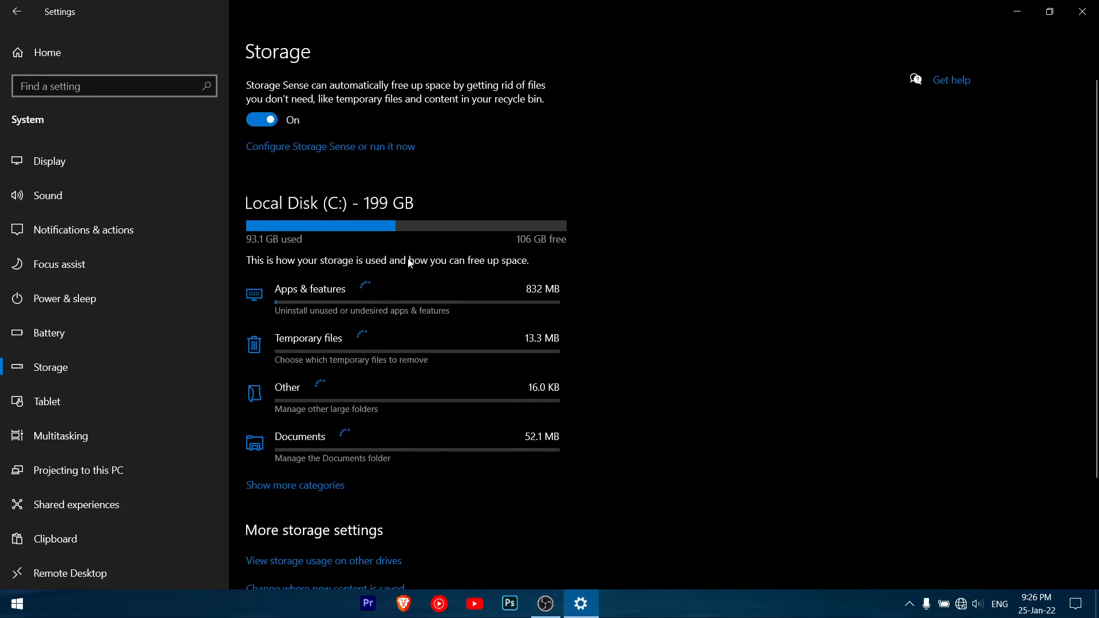
{"action": "left_click", "coordinate": [318, 147]}
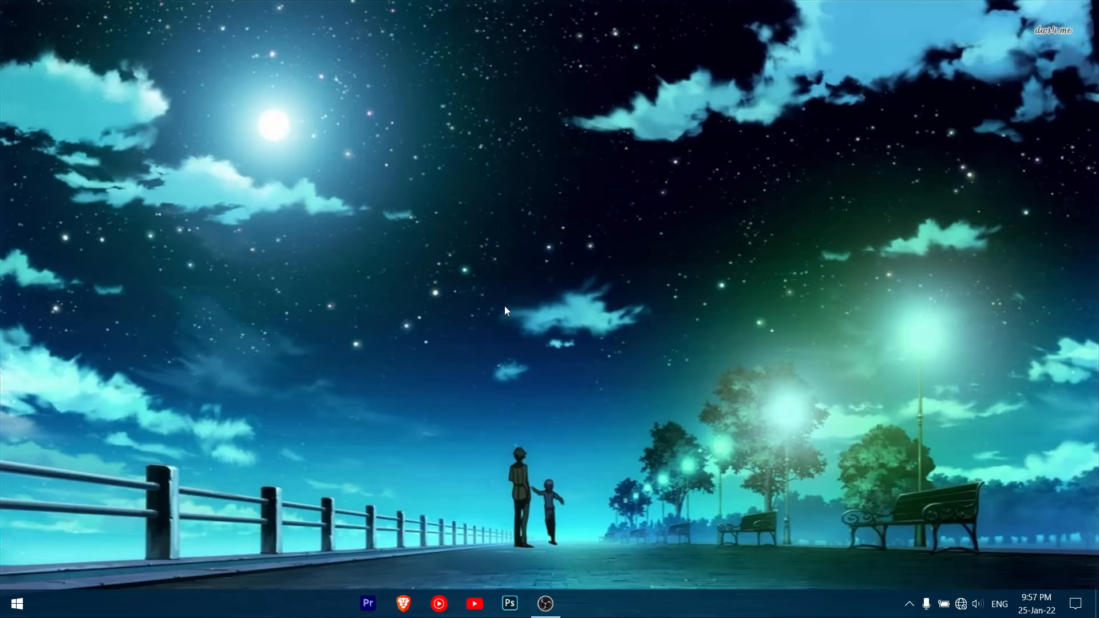
- Search Windows for the disk defragmenter and open Defragment and Optimize Drives
{"action": "key", "text": "super+s"}
{"action": "type", "text": "dis"}
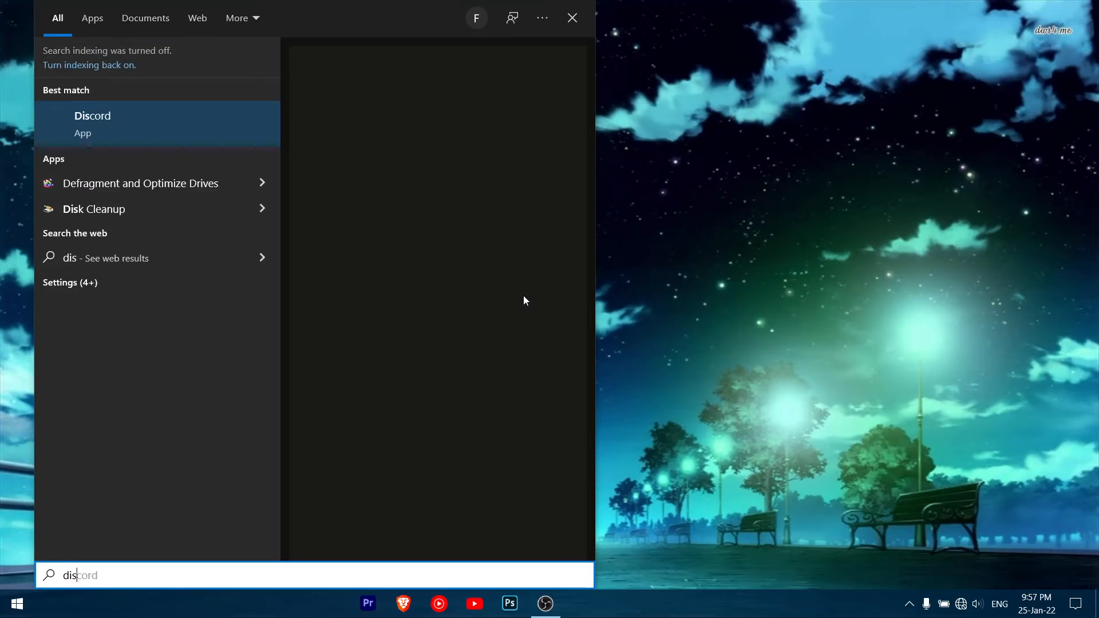
{"action": "type", "text": "k de"}
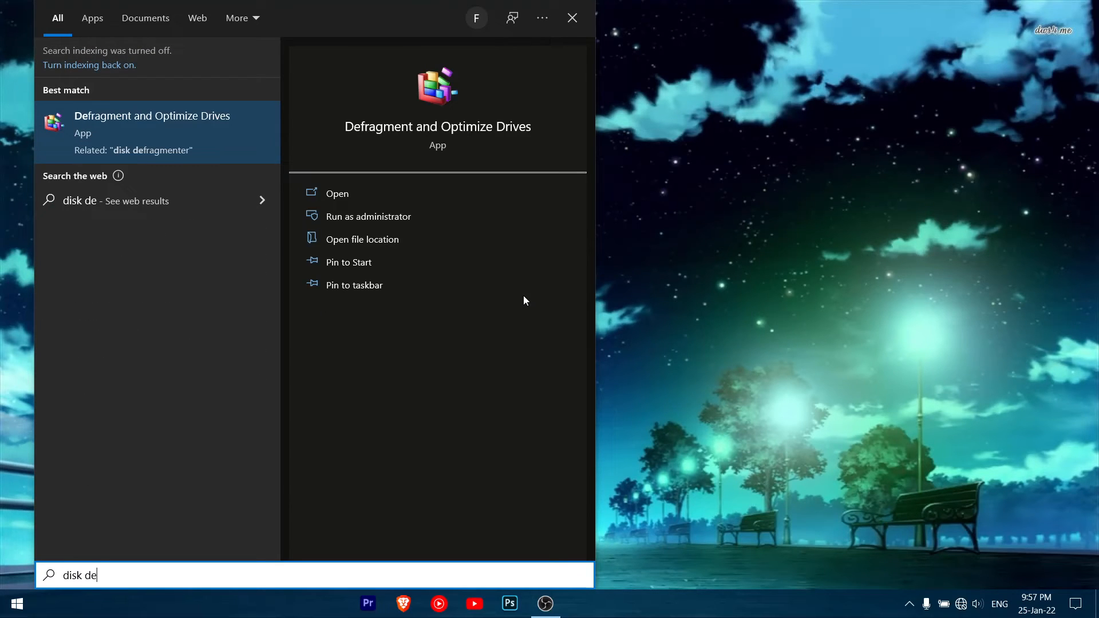
{"action": "key", "text": "Return"}
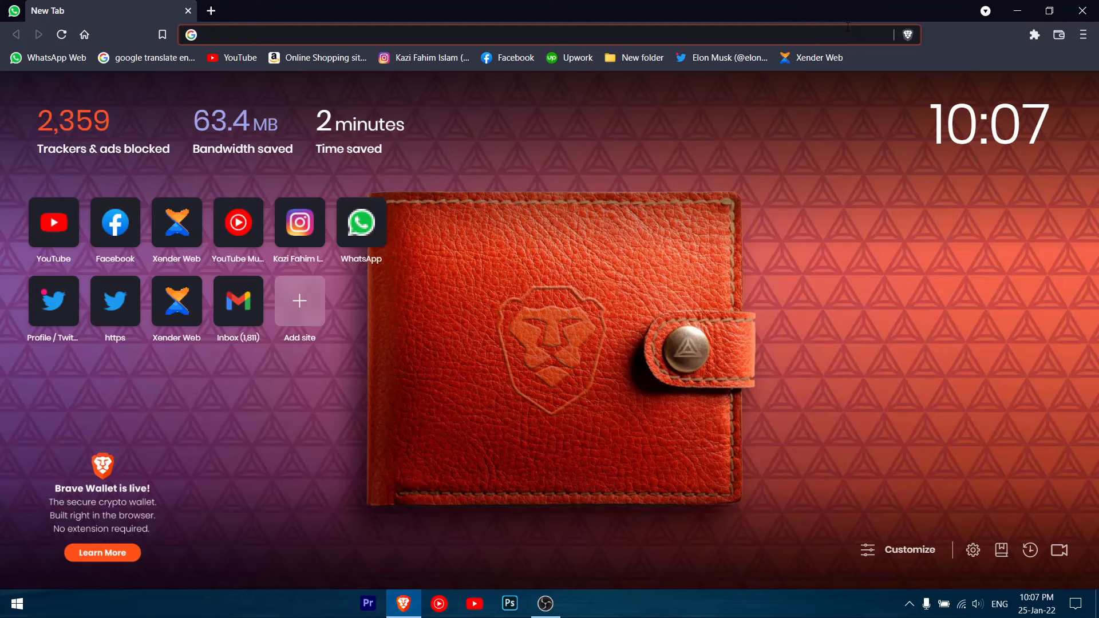
- Search the web in Brave for "pegasun" and open the Pegasun System Utilities page
{"action": "type", "text": "p"}
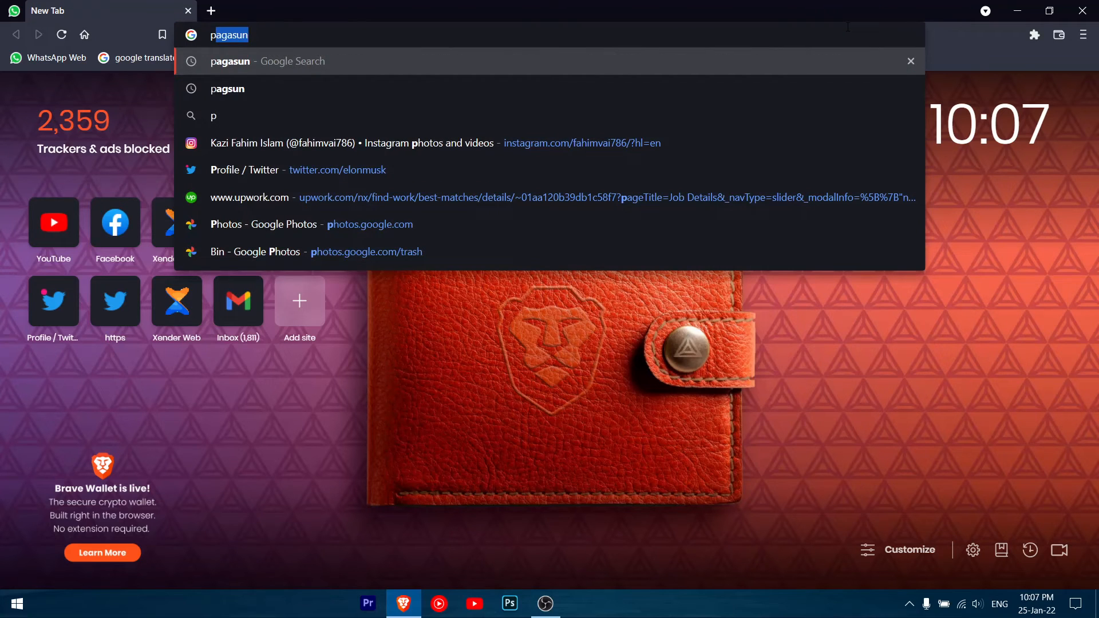
{"action": "type", "text": "egasun"}
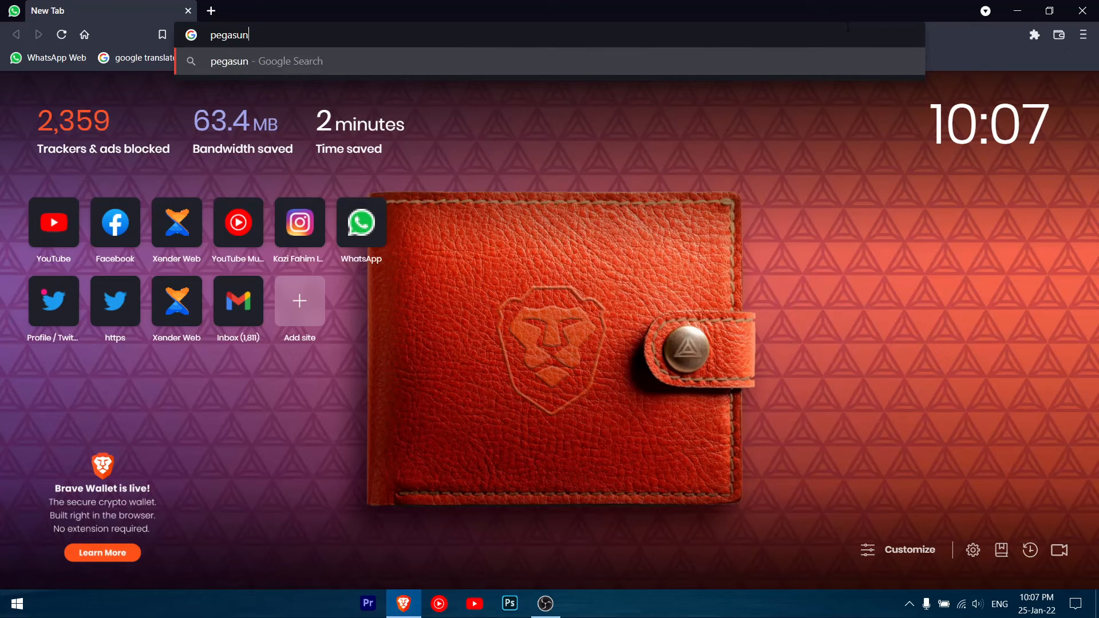
{"action": "key", "text": "Return"}
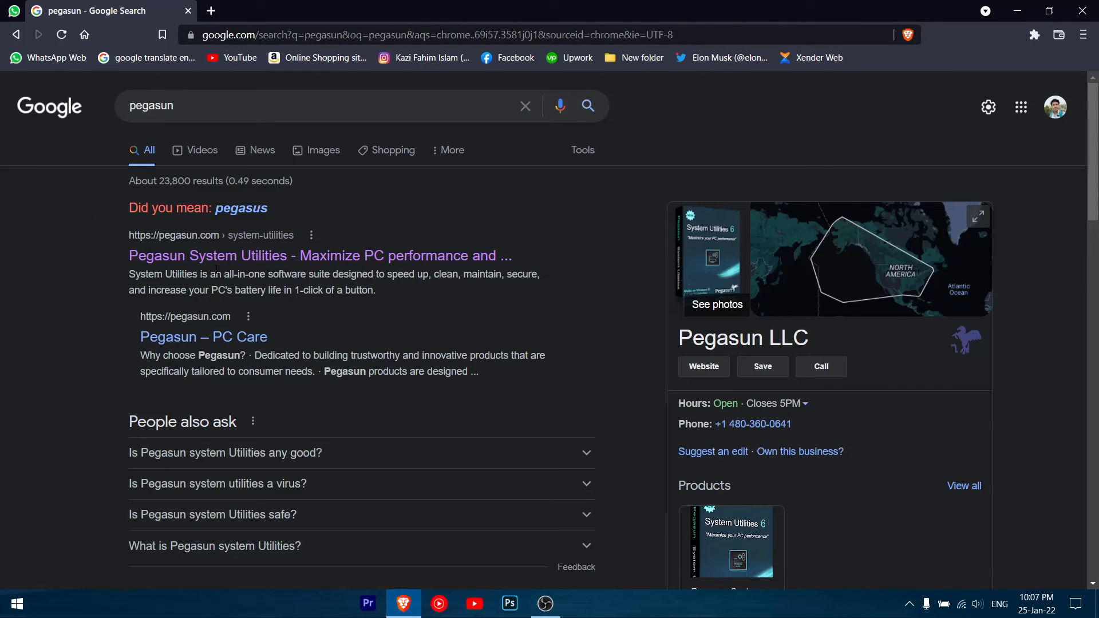
{"action": "left_click", "coordinate": [279, 267]}
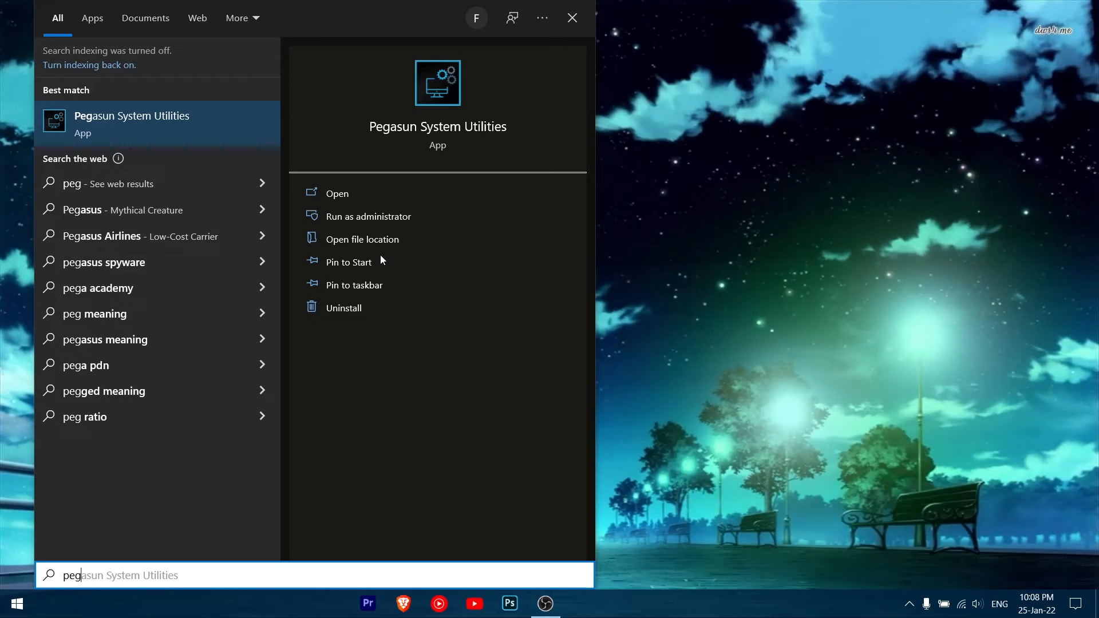
- Run Pegasun System Utilities as administrator and optimize the background services at the Maximum level
{"action": "left_click", "coordinate": [342, 221]}
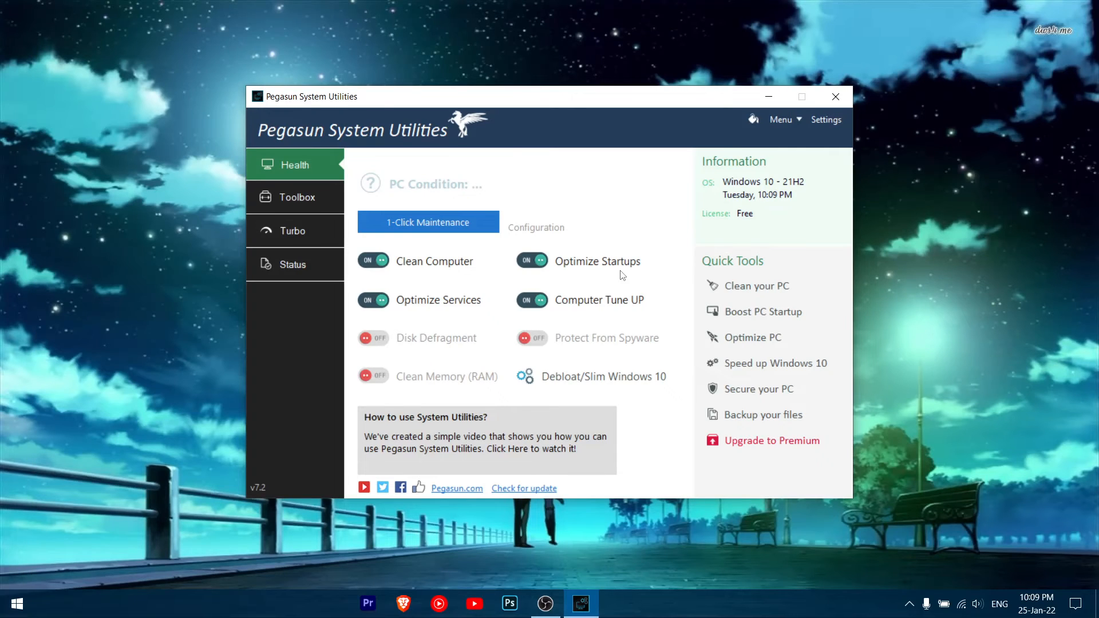
{"action": "left_click", "coordinate": [748, 340]}
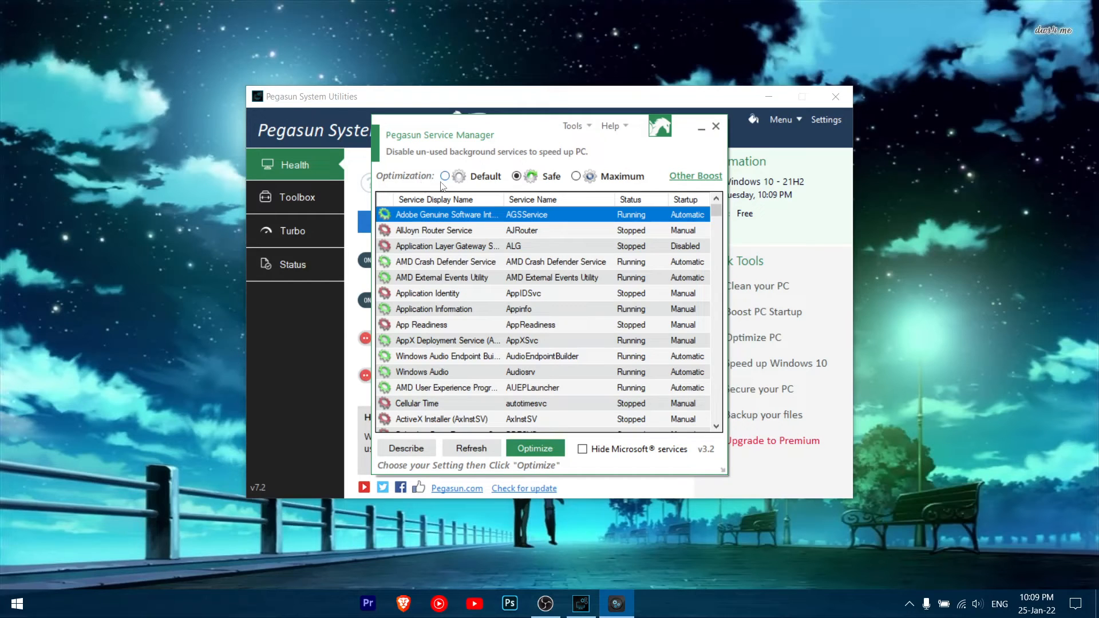
{"action": "left_click", "coordinate": [575, 176]}
{"action": "left_click", "coordinate": [535, 448]}
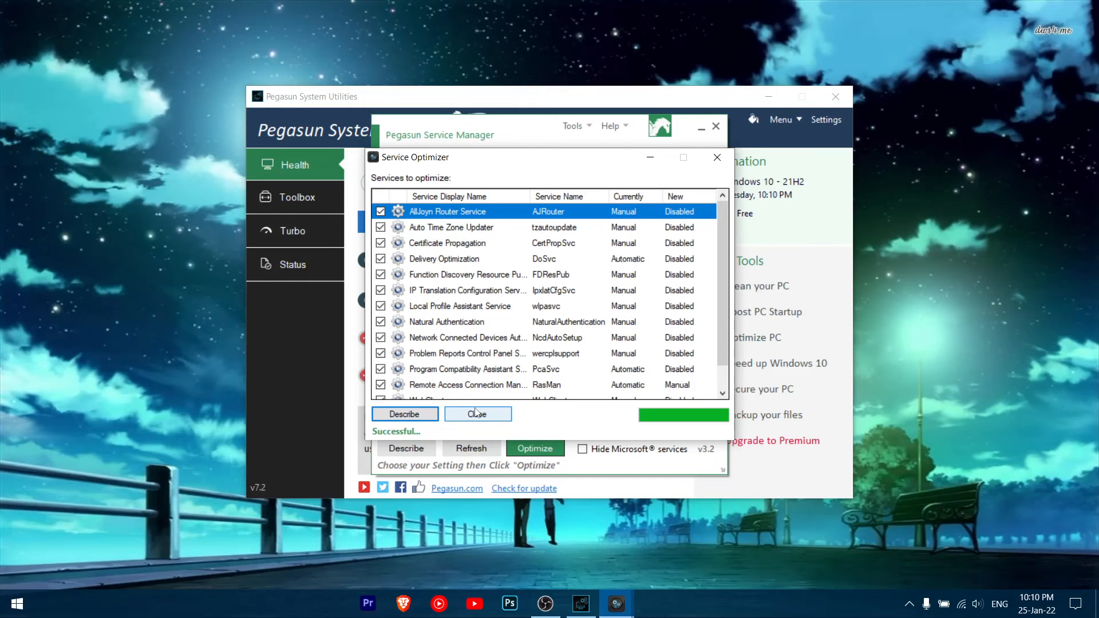
{"action": "left_click", "coordinate": [476, 413]}
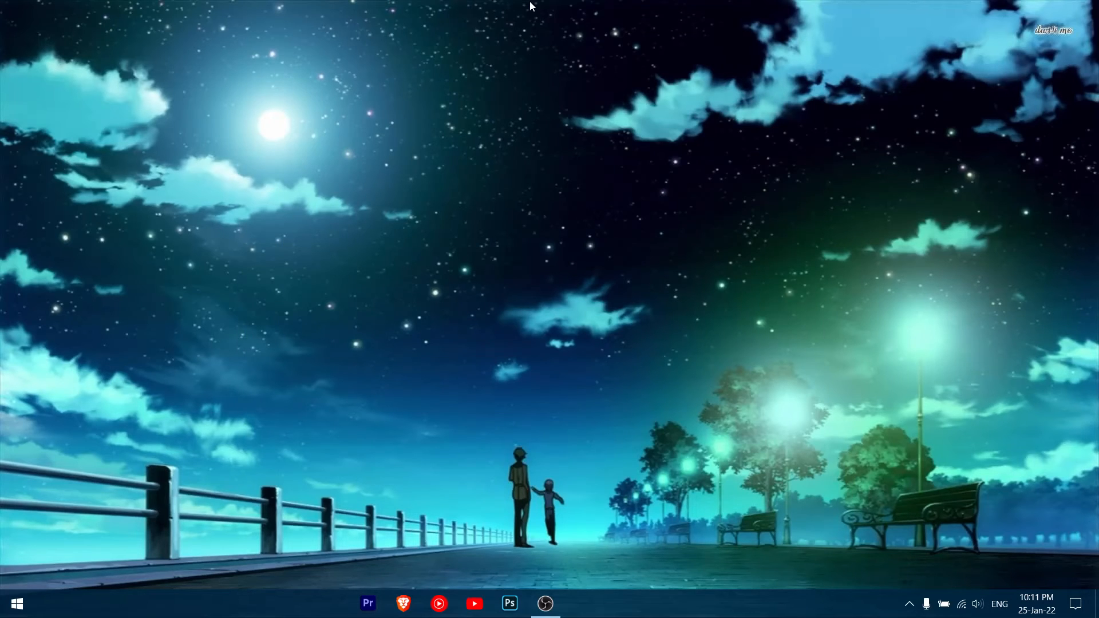
- Find the Windows Power & sleep settings and open the additional power settings
{"action": "key", "text": "super+s"}
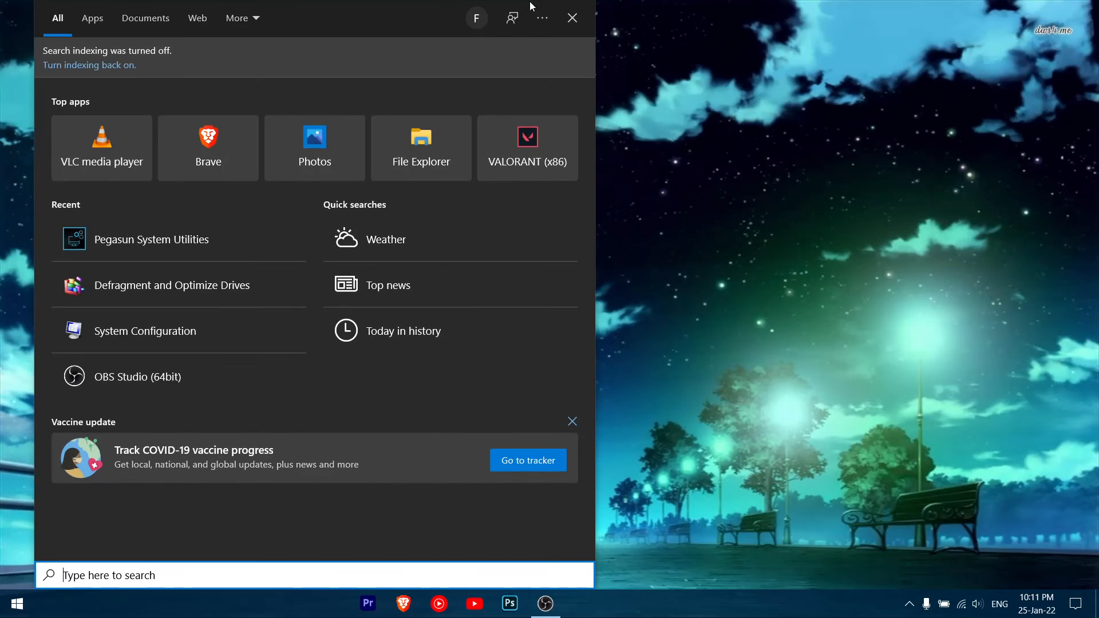
{"action": "type", "text": "power"}
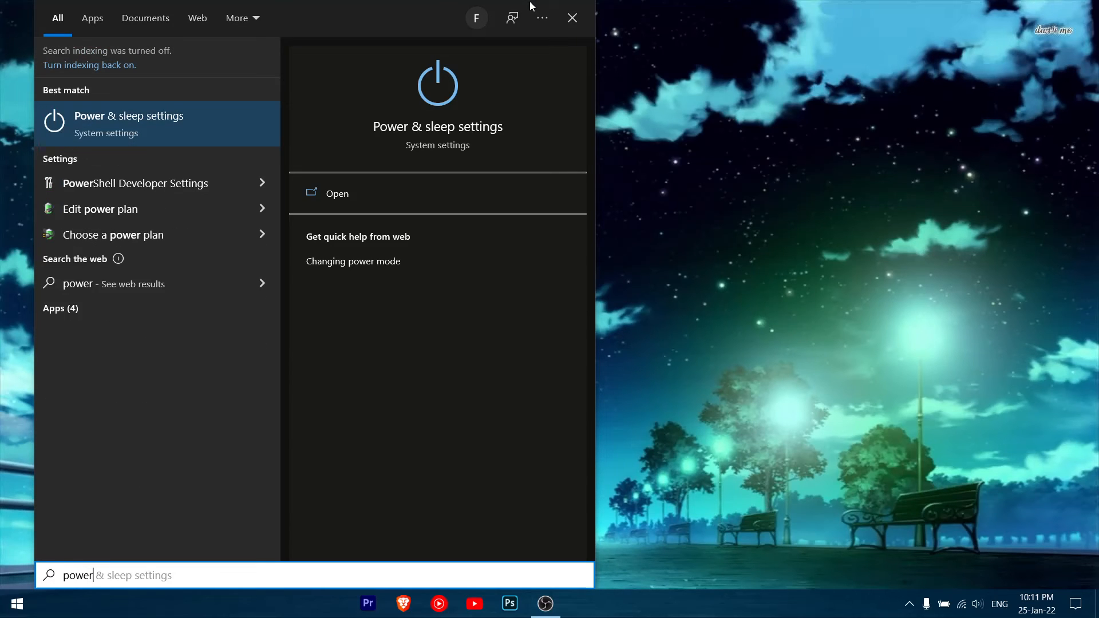
{"action": "key", "text": "Return"}
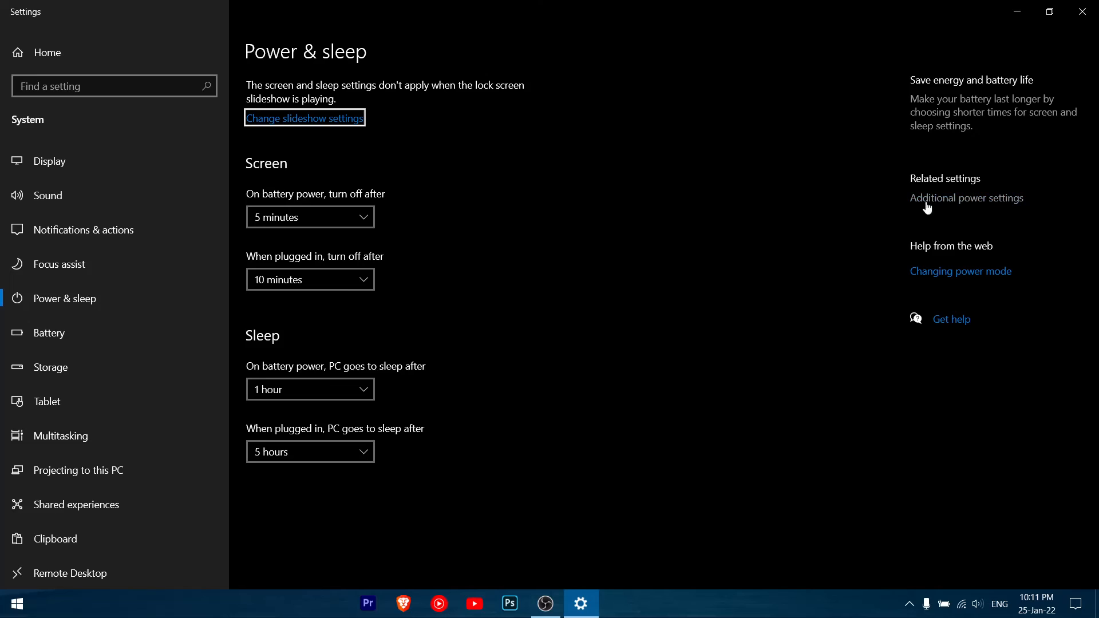
{"action": "left_click", "coordinate": [964, 199]}
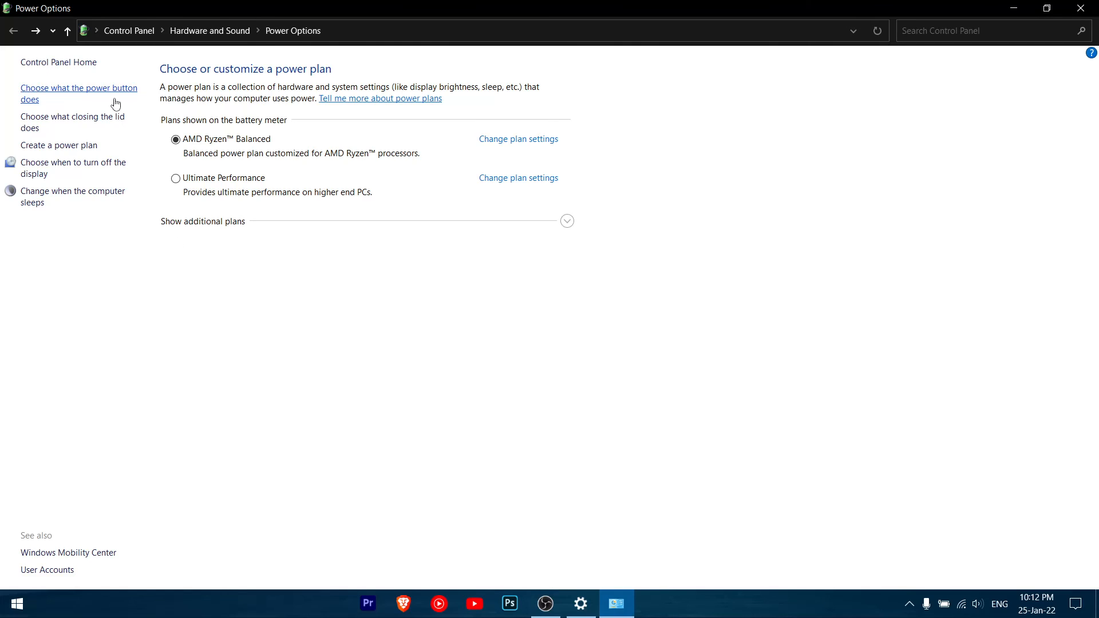
- Open the power button settings and examine the actions available for the power button on battery
{"action": "left_click", "coordinate": [82, 92]}
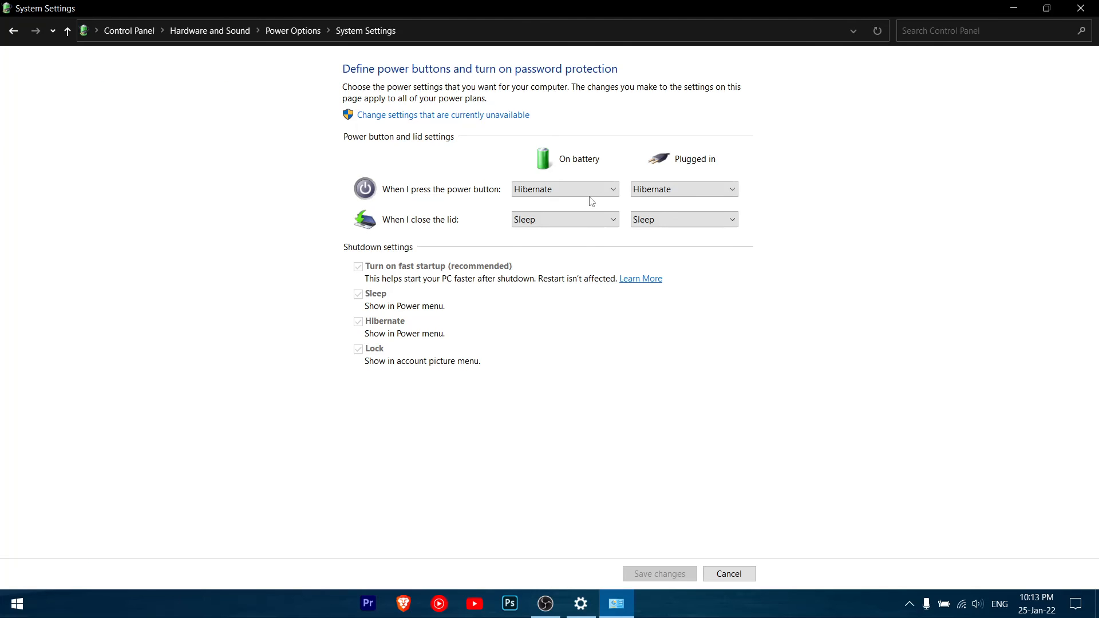
{"action": "left_click", "coordinate": [614, 190]}
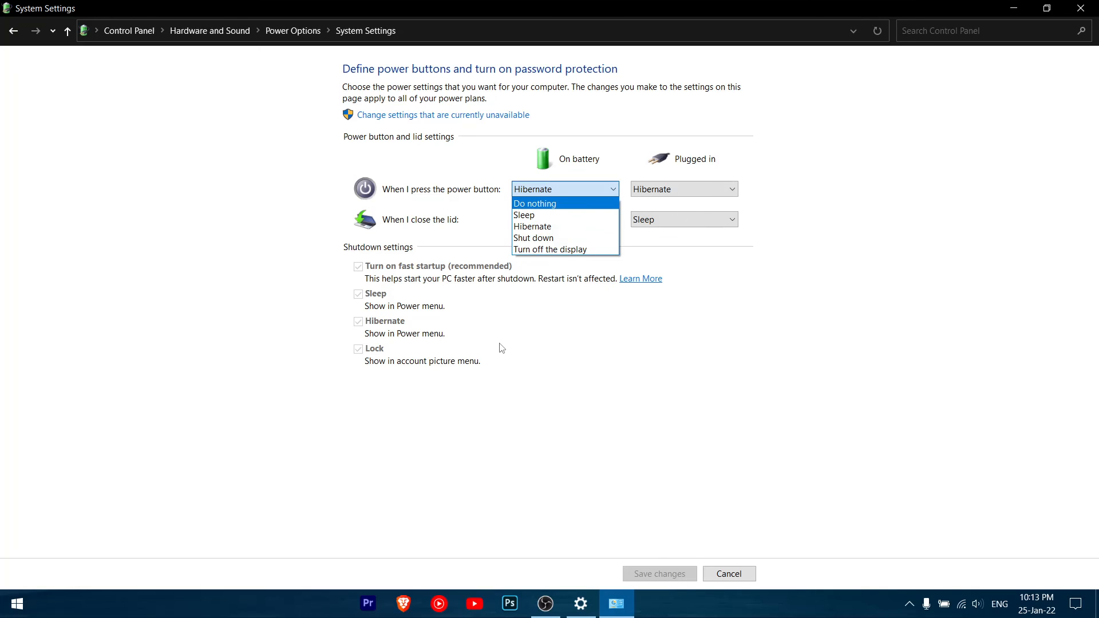
{"action": "left_click", "coordinate": [632, 333]}
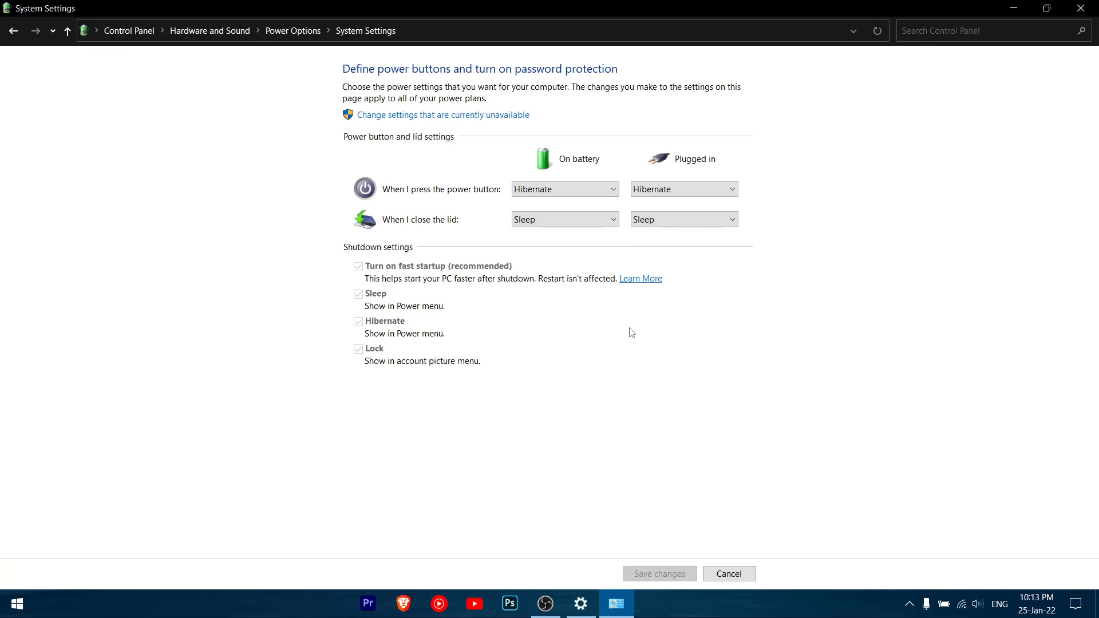
- Unlock the currently unavailable shutdown settings and show the power choices of the Start menu
{"action": "left_click", "coordinate": [464, 116]}
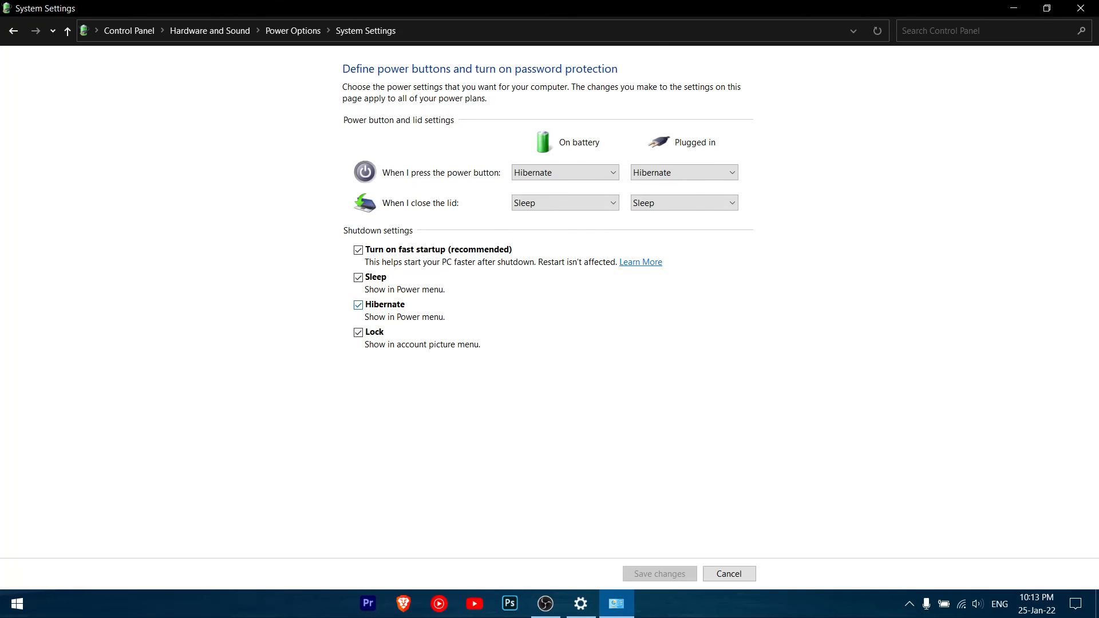
{"action": "left_click", "coordinate": [17, 604]}
{"action": "left_click", "coordinate": [26, 574]}
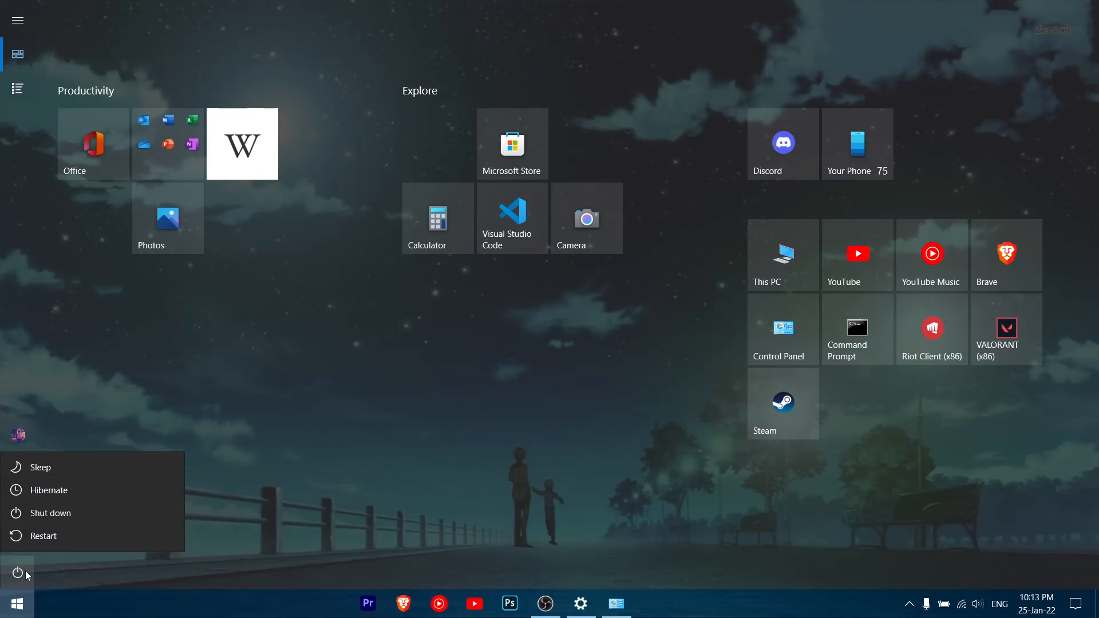